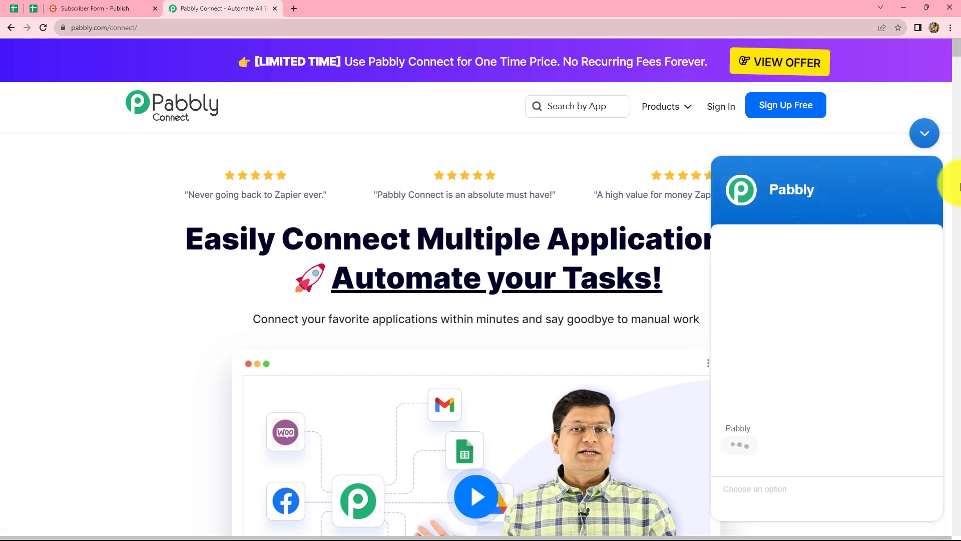
- Dismiss the chat widget, sign in to the Pabbly account and open the Pabbly Connect dashboard
click(922, 134)
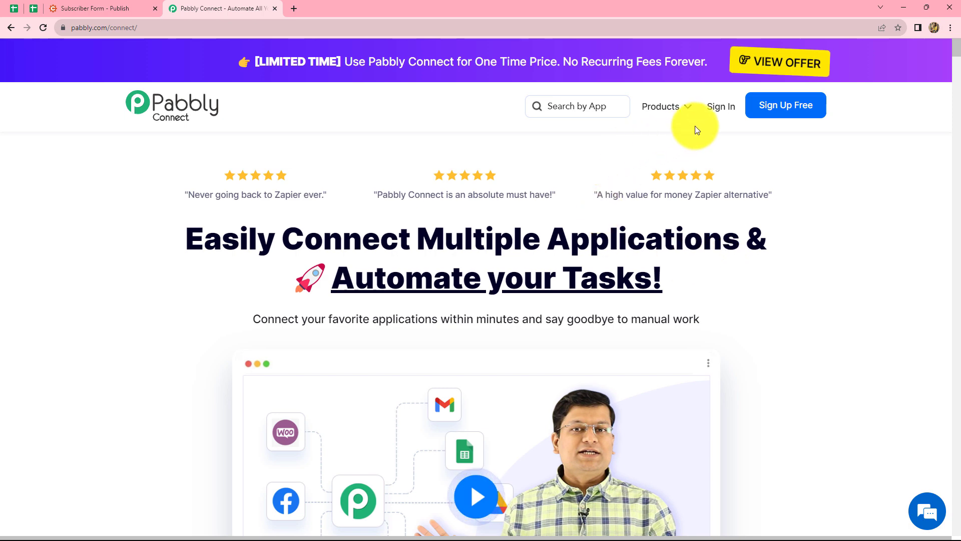
click(720, 110)
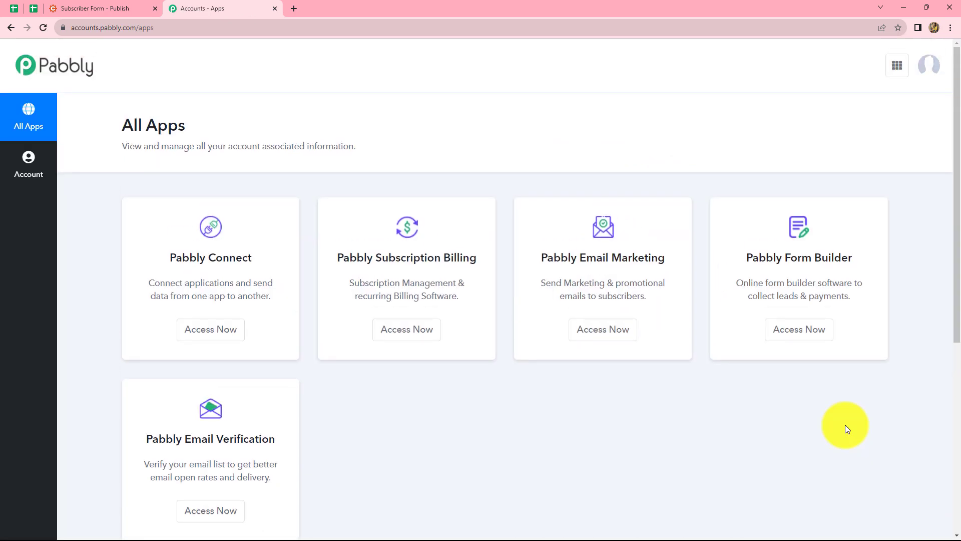
scroll(845, 428, down, 1)
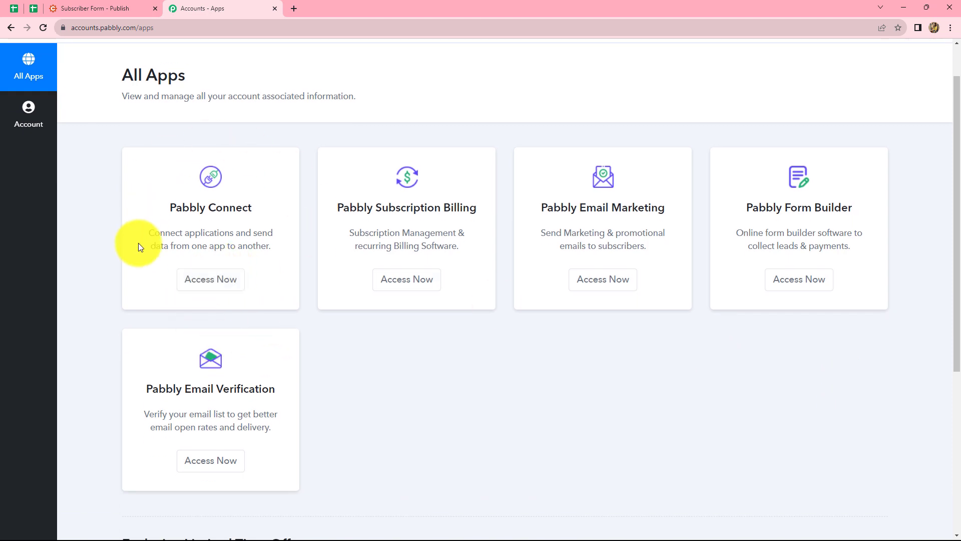
click(205, 283)
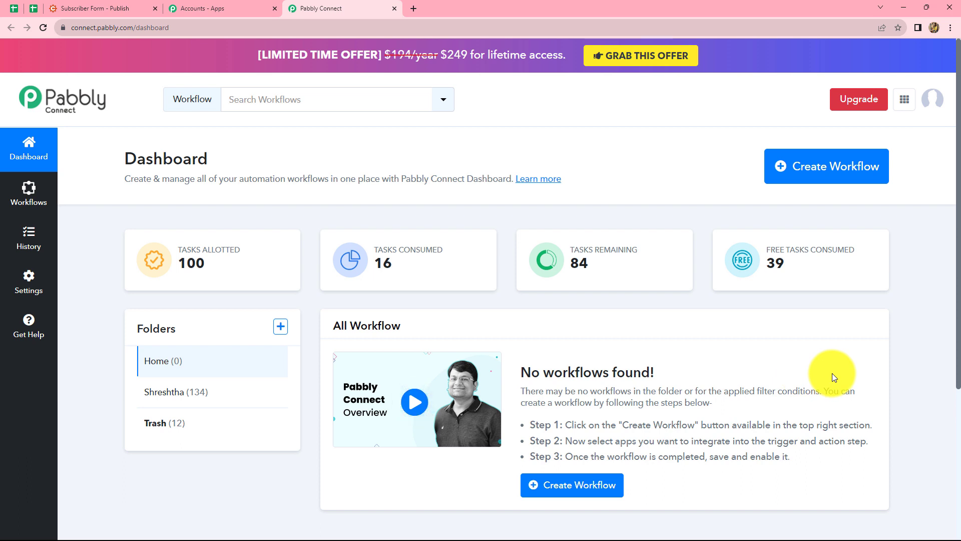
- Create a workflow named "Send Multiple Email Attachments for Cognito Form Submission"
click(811, 177)
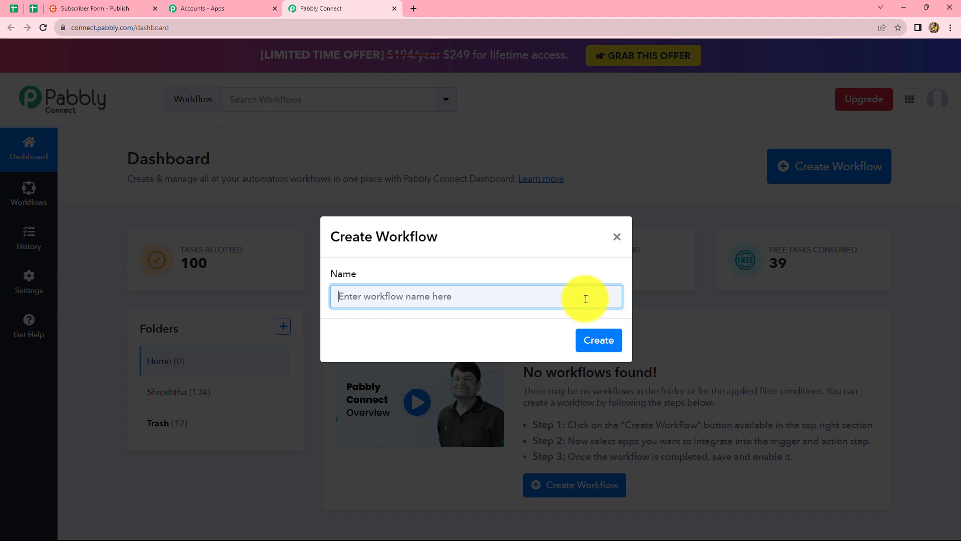
text(Send Multiple Email Attachments for Cognito Form Submission)
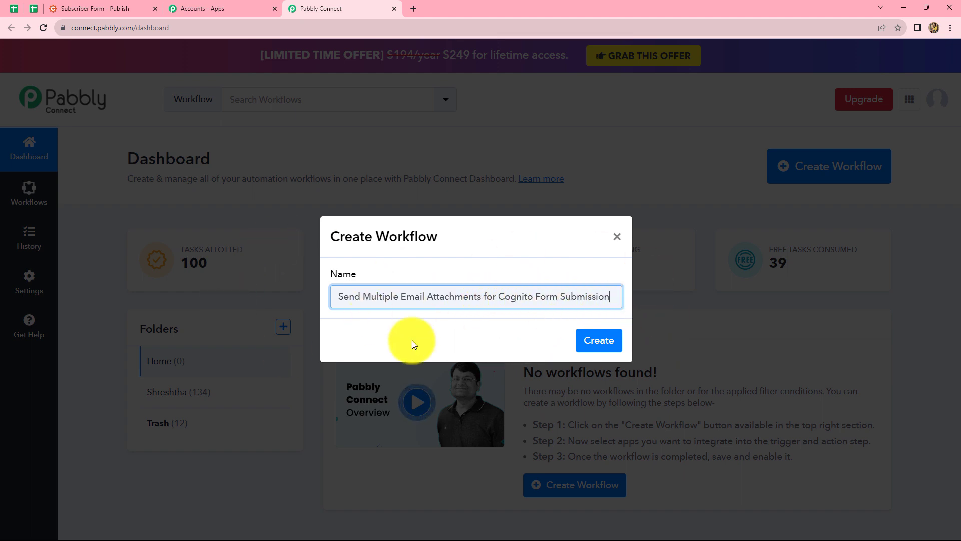
click(592, 342)
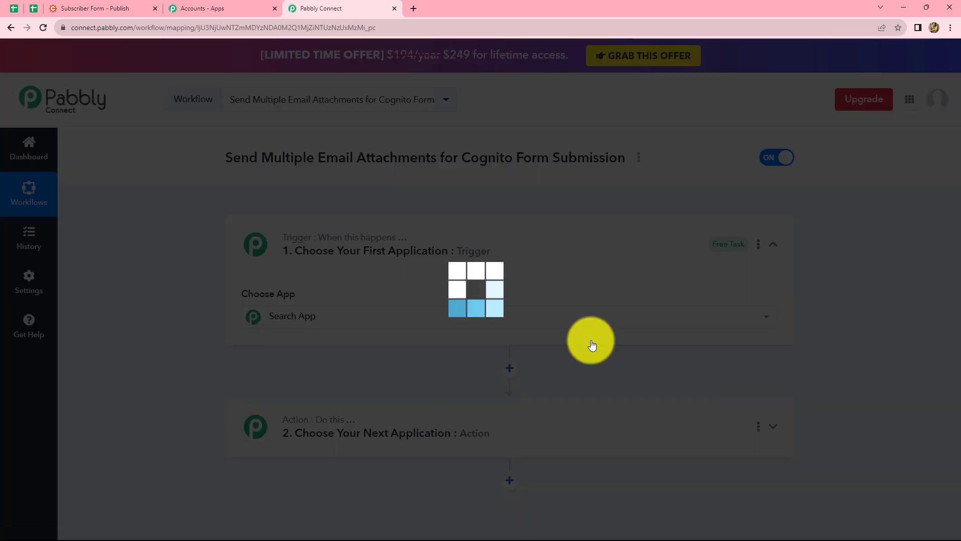
- Set the workflow's trigger app to Cognito Forms with New Entry as the trigger event
scroll(885, 295, down, 4)
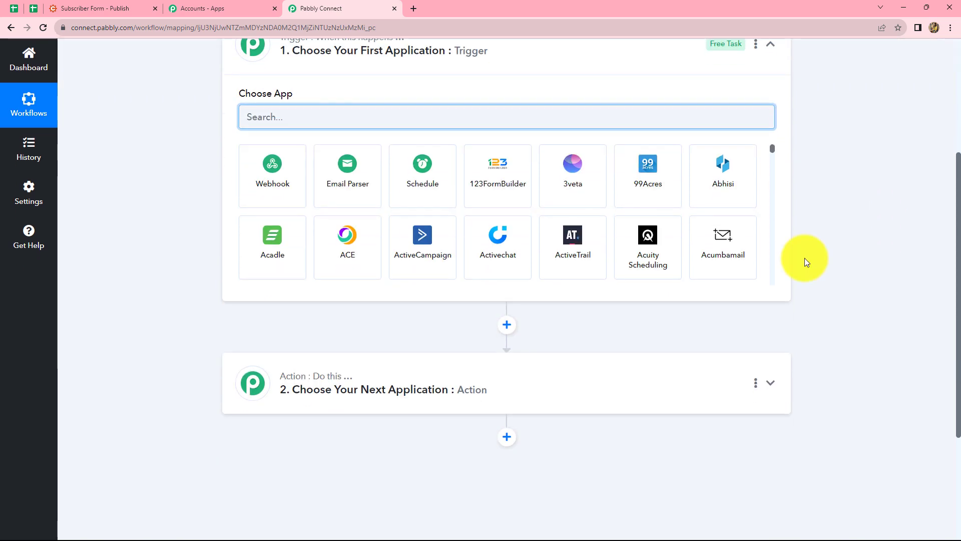
scroll(503, 310, up, 2)
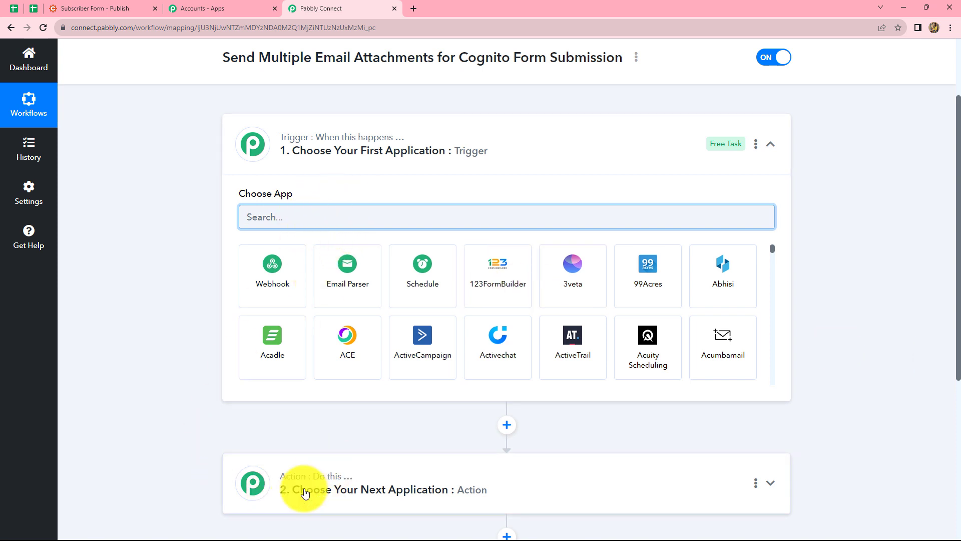
mouse_move(338, 485)
mouse_move(247, 198)
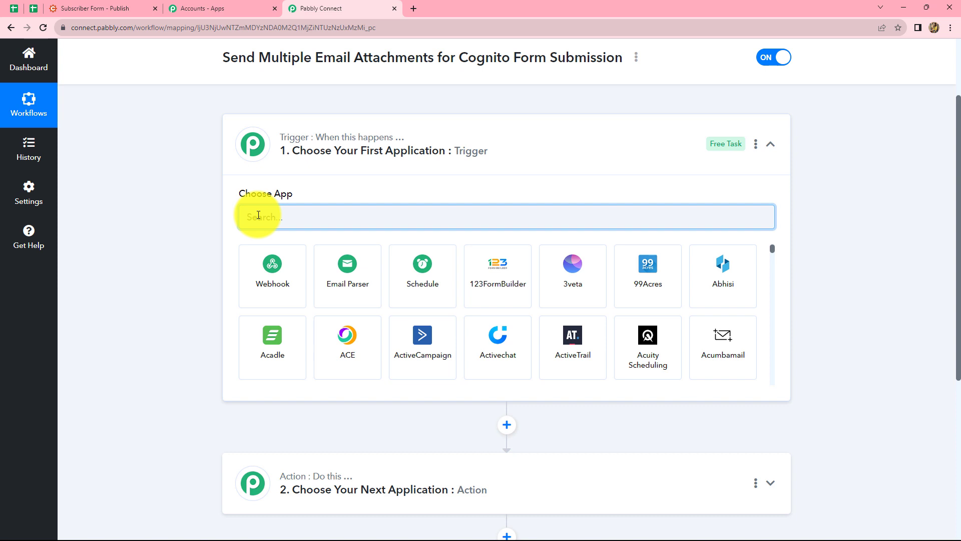
text(Cog)
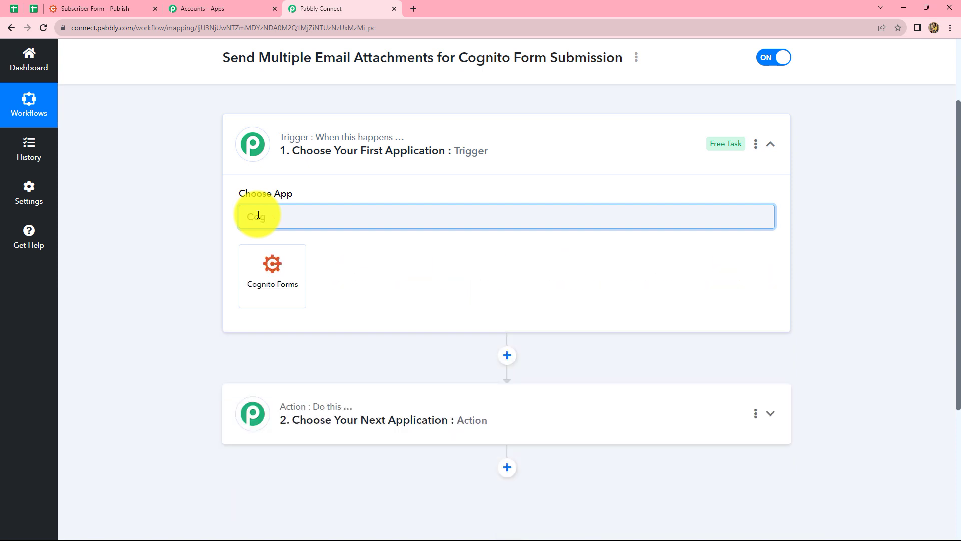
click(275, 277)
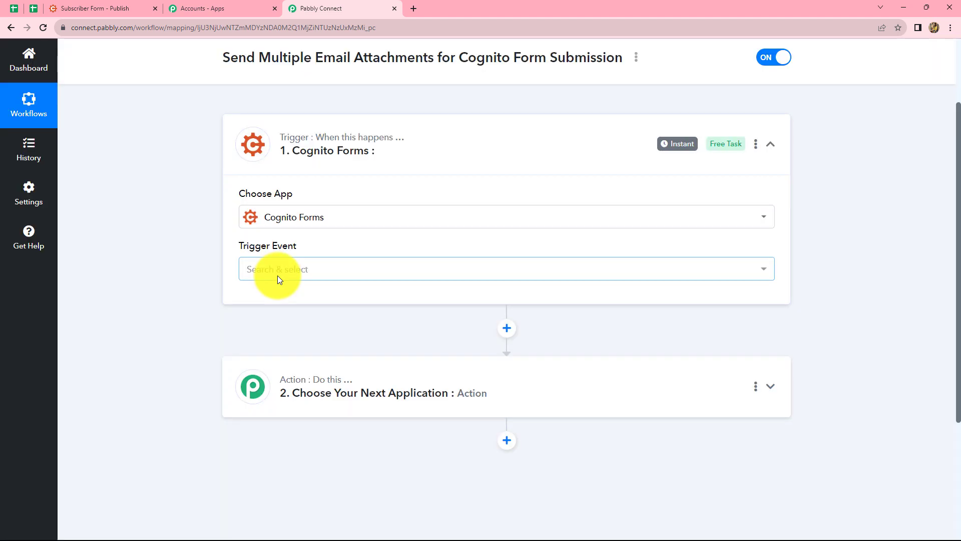
click(281, 271)
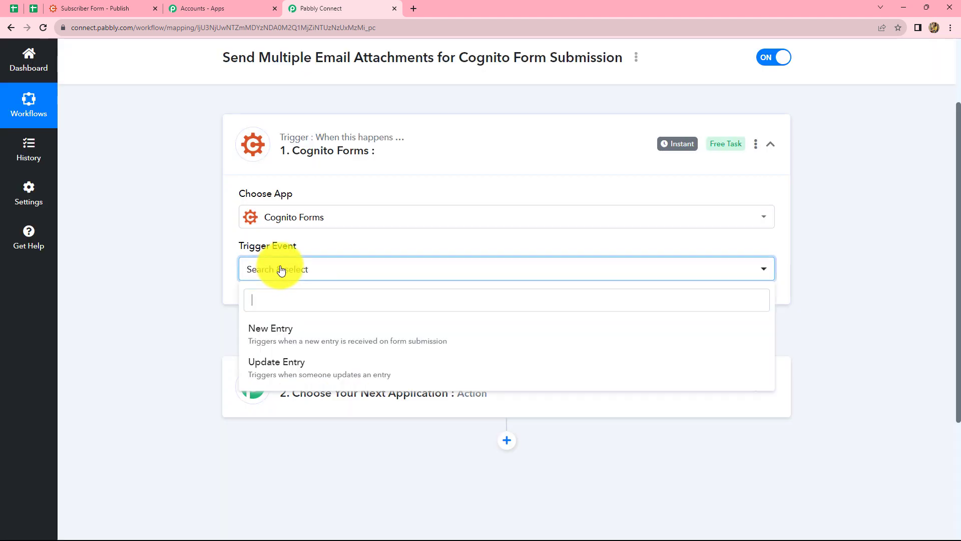
click(286, 342)
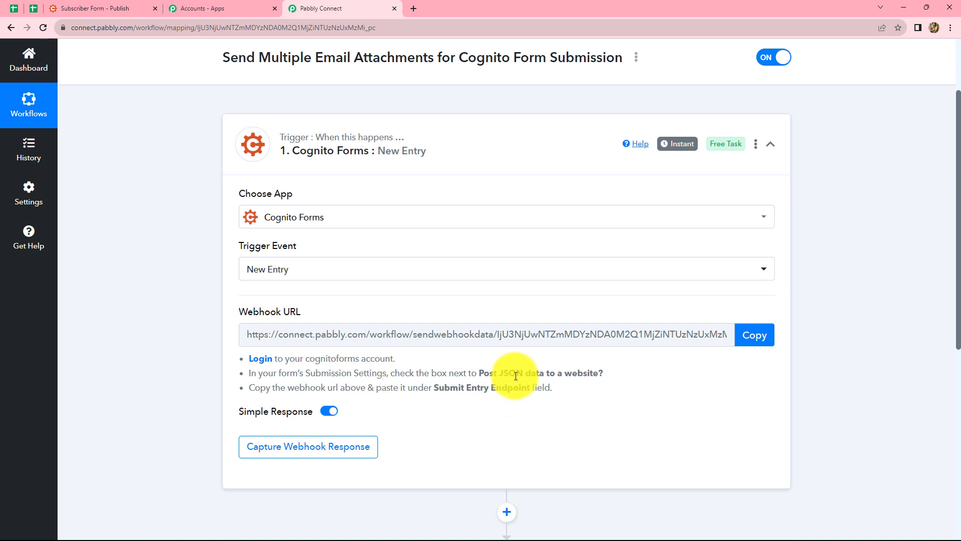
- Copy the trigger's webhook URL and open the Post JSON Data to a Website settings of the Subscriber Form in Cognito Forms
click(748, 339)
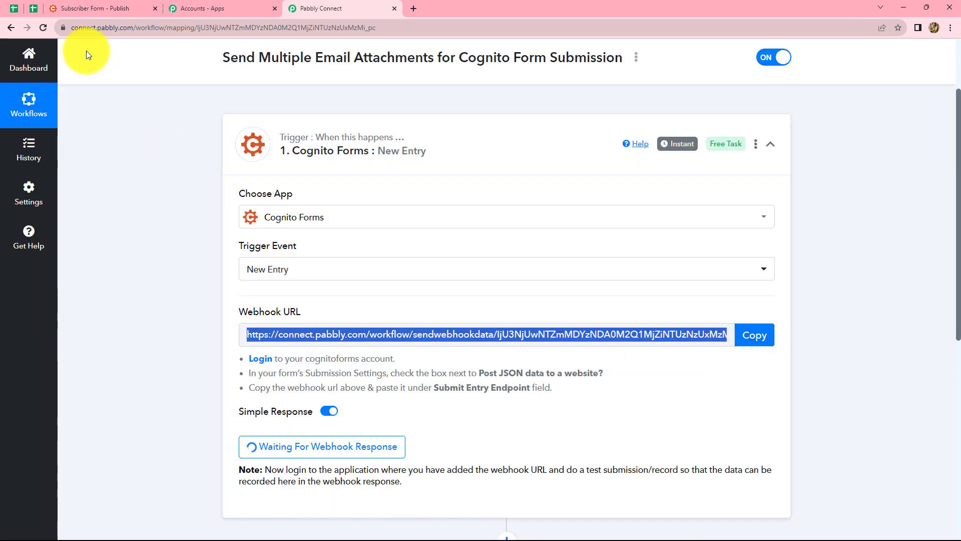
click(96, 8)
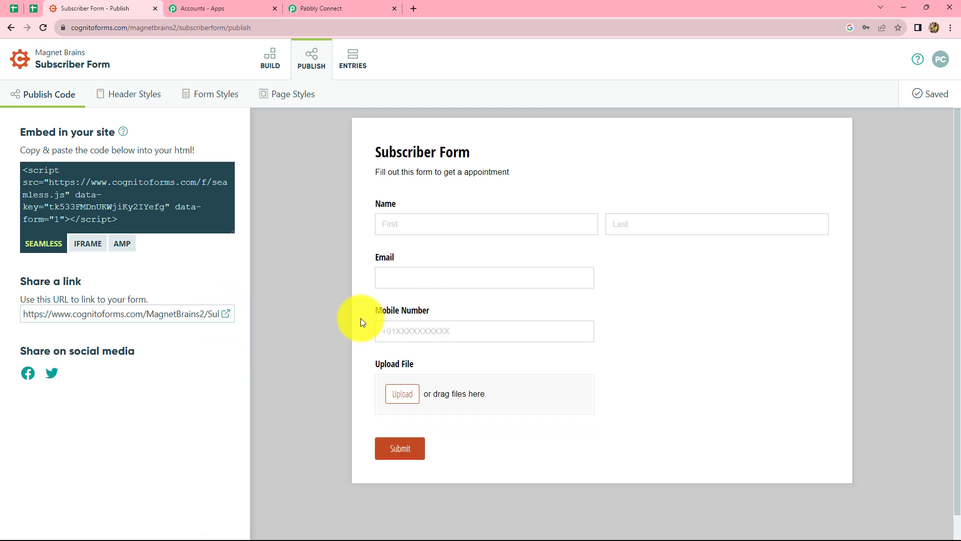
click(269, 62)
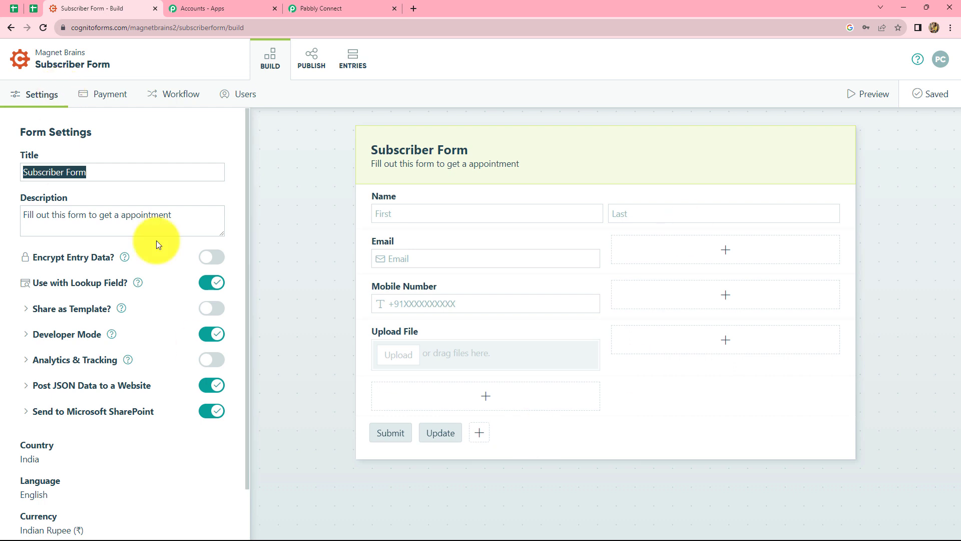
scroll(157, 242, down, 1)
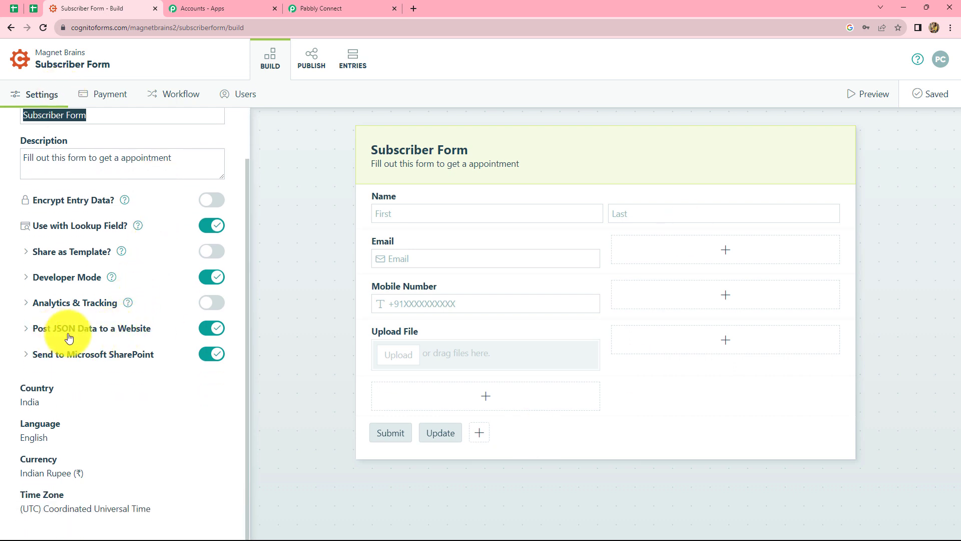
click(210, 328)
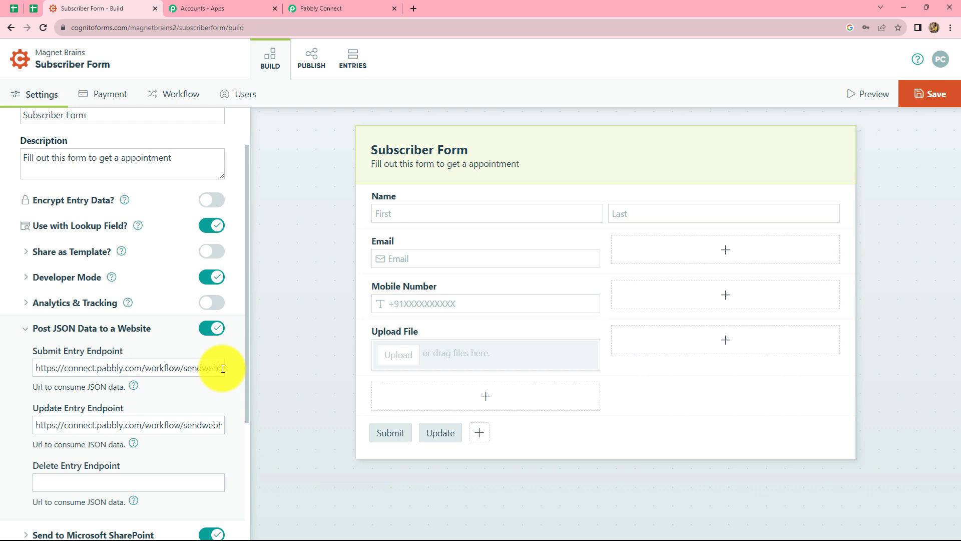
- Replace the Submit Entry Endpoint with the copied webhook URL and save the form
key(BackSpace)
key(BackSpace)
key(BackSpace)
key(BackSpace)
key(BackSpace)
key(BackSpace)
key(BackSpace)
key(BackSpace)
key(BackSpace)
key(BackSpace)
key(BackSpace)
key(BackSpace)
key(BackSpace)
key(BackSpace)
key(BackSpace)
key(BackSpace)
key(BackSpace)
key(BackSpace)
key(BackSpace)
key(BackSpace)
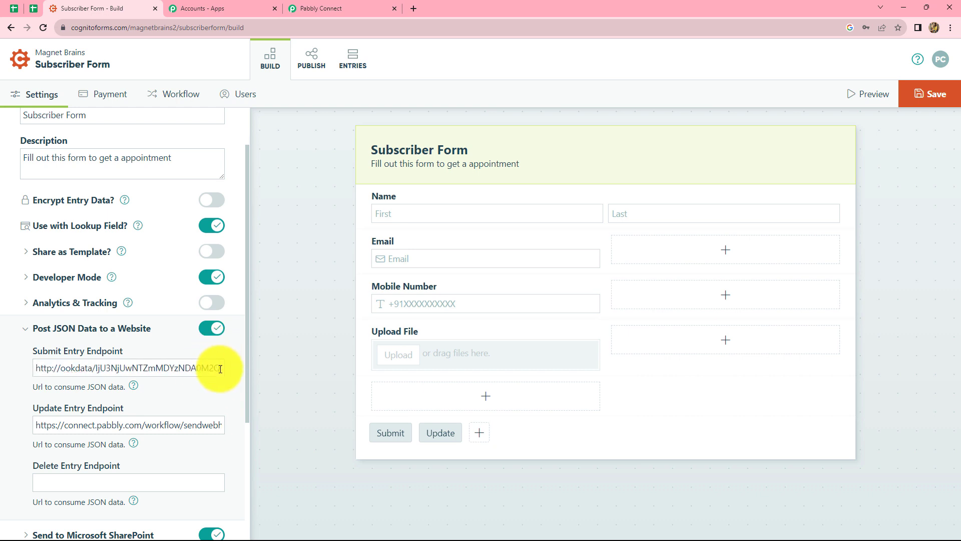
key(BackSpace)
key(BackSpace)
key(BackSpace)
key(BackSpace)
key(BackSpace)
key(BackSpace)
key(BackSpace)
key(BackSpace)
key(BackSpace)
key(BackSpace)
key(BackSpace)
key(BackSpace)
key(BackSpace)
key(BackSpace)
key(BackSpace)
key(BackSpace)
key(BackSpace)
key(BackSpace)
key(BackSpace)
key(BackSpace)
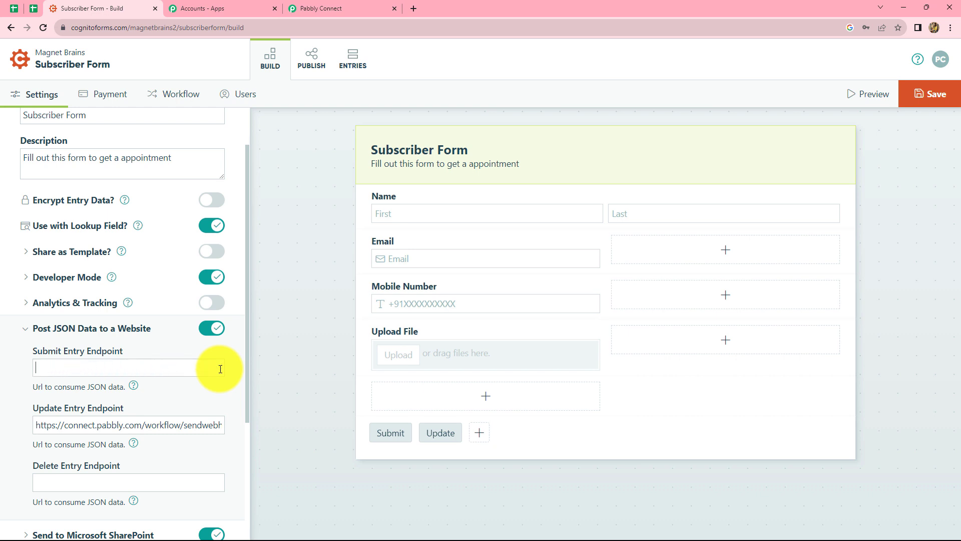
key(ctrl+v)
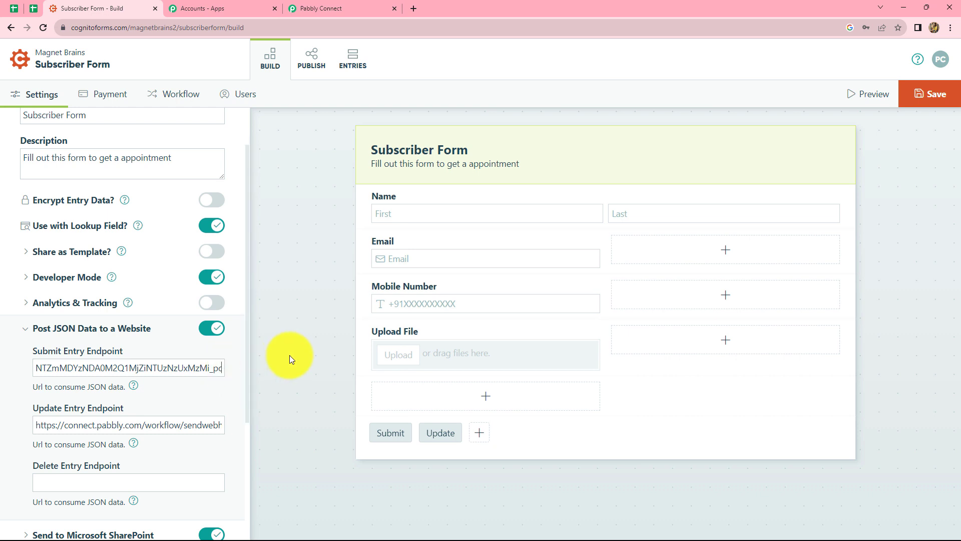
click(921, 83)
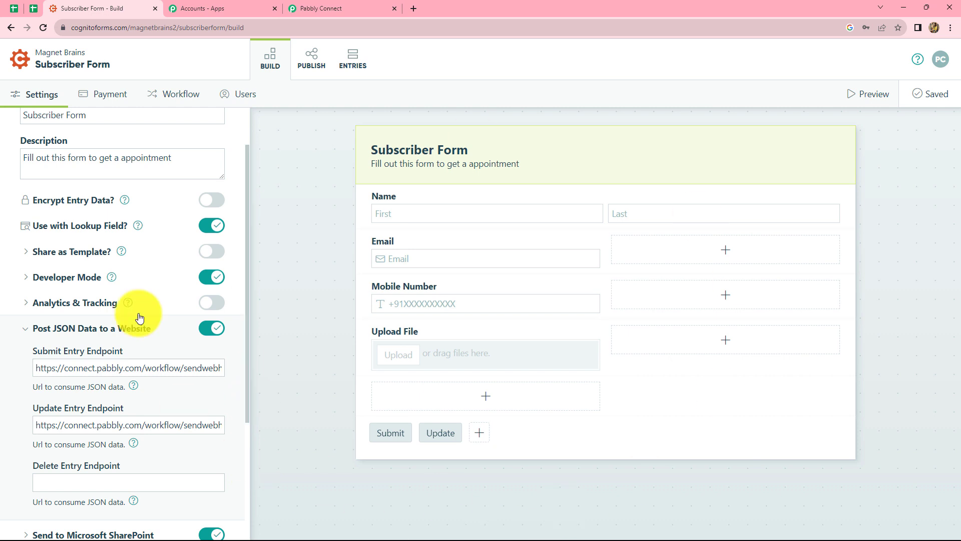
- Open the Subscriber Form's public page from its share link in the publishing options
click(314, 70)
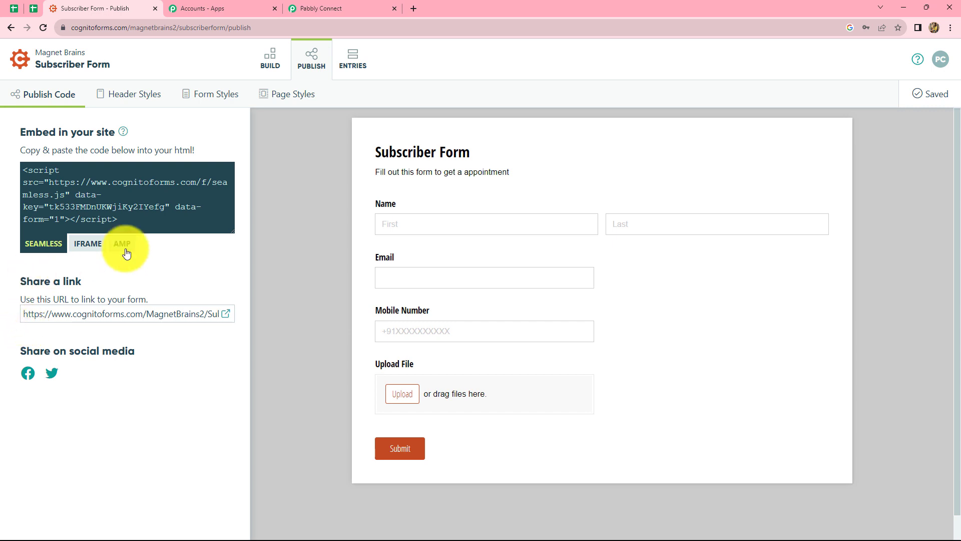
click(226, 314)
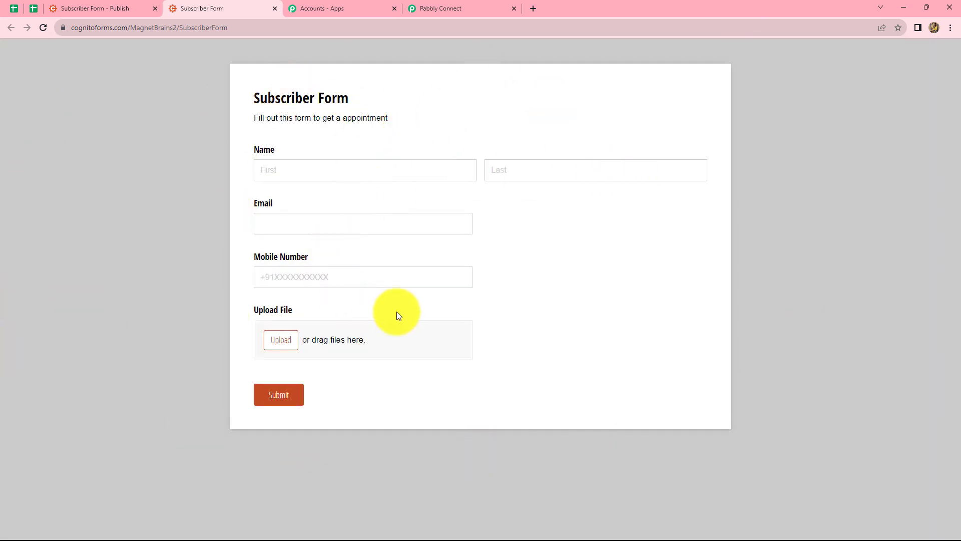
- Switch to the Pabbly Connect workflow and turn off Simple Response for the Cognito Forms trigger
click(428, 10)
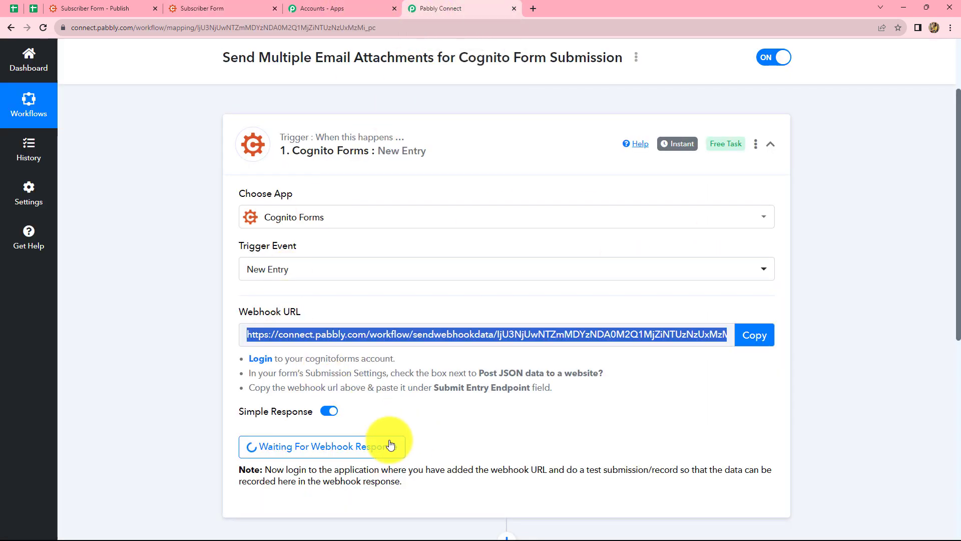
click(329, 412)
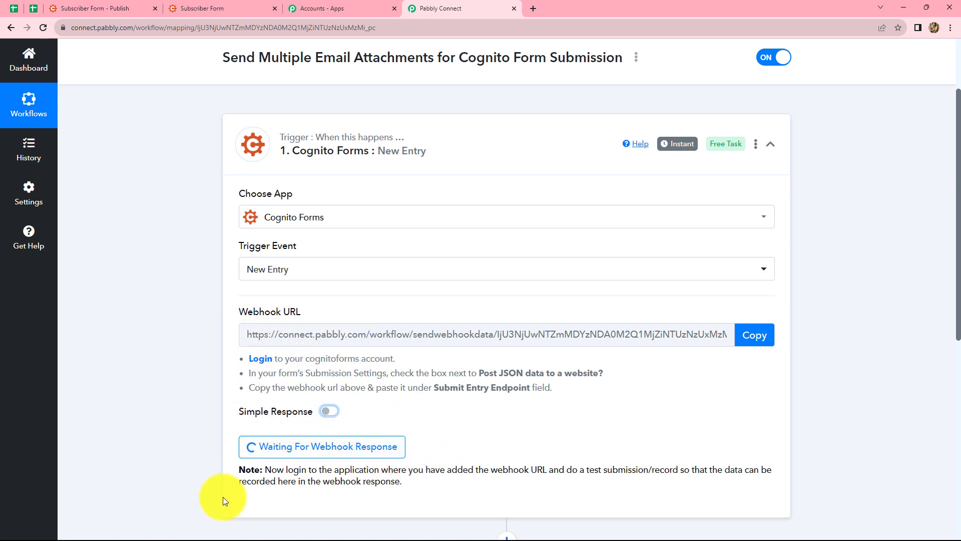
- Return to the public Subscriber Form and fill in the test subscriber's first name, last name, e-mail and mobile number
click(233, 5)
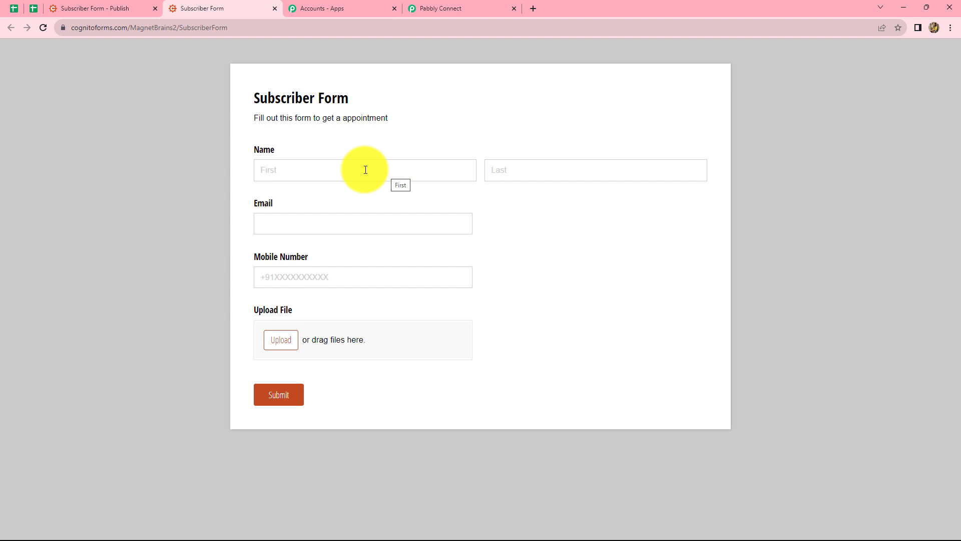
click(273, 174)
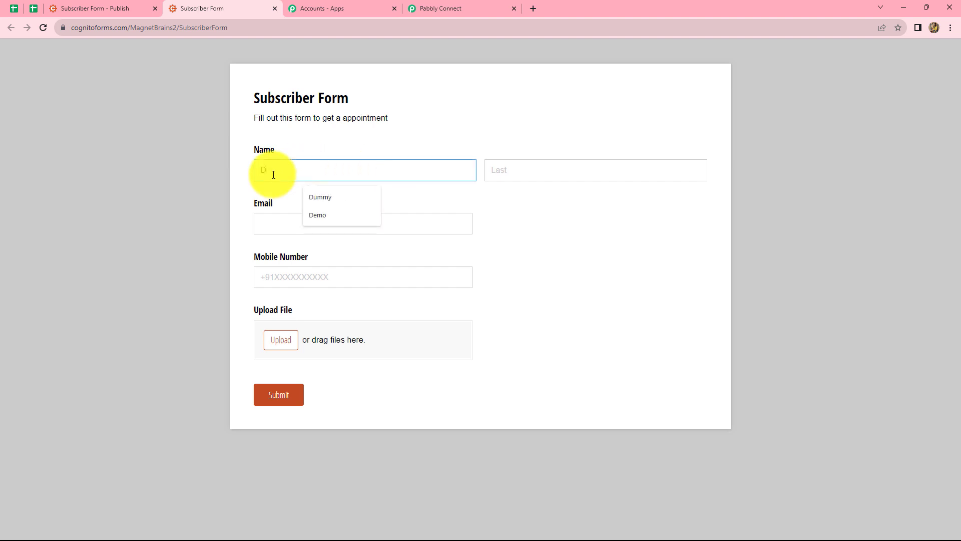
key(Down)
key(Return)
click(521, 168)
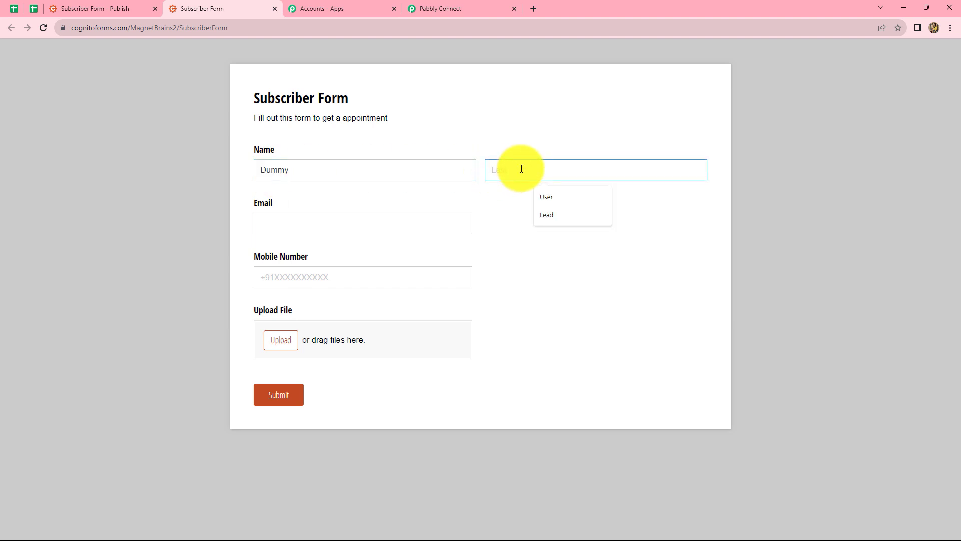
text(Lead)
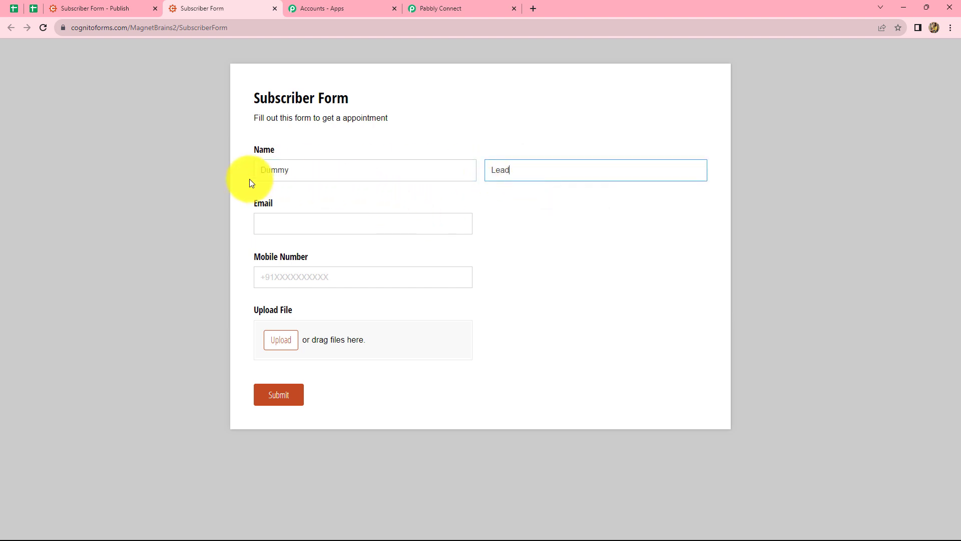
click(307, 222)
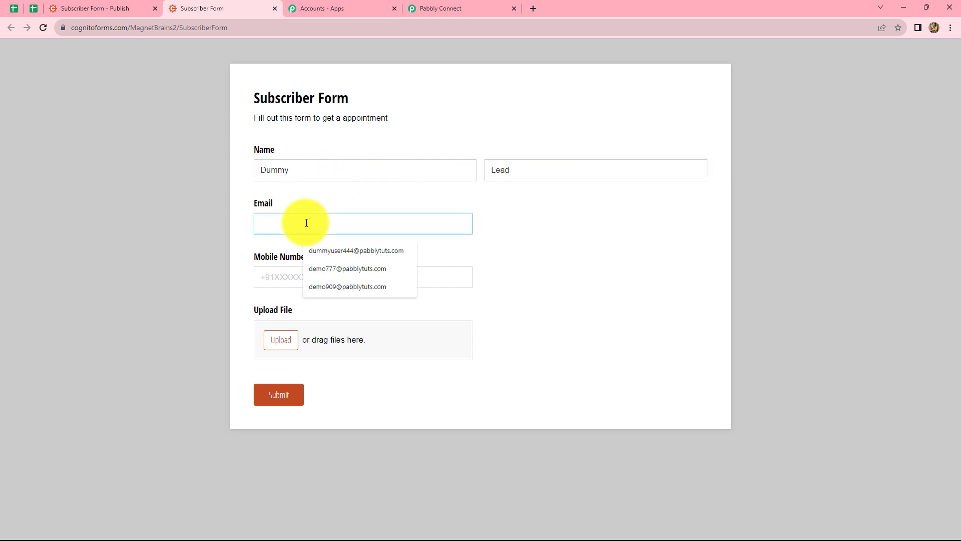
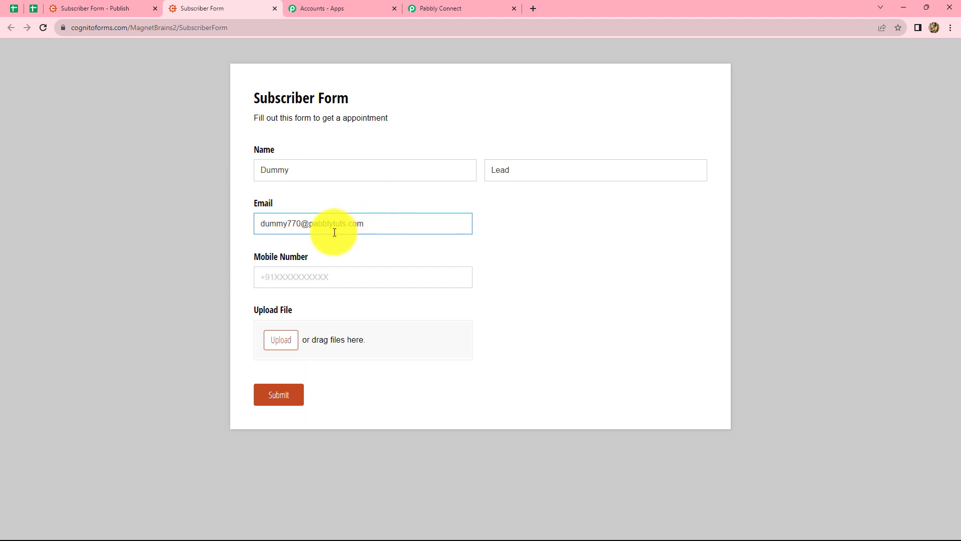
click(284, 278)
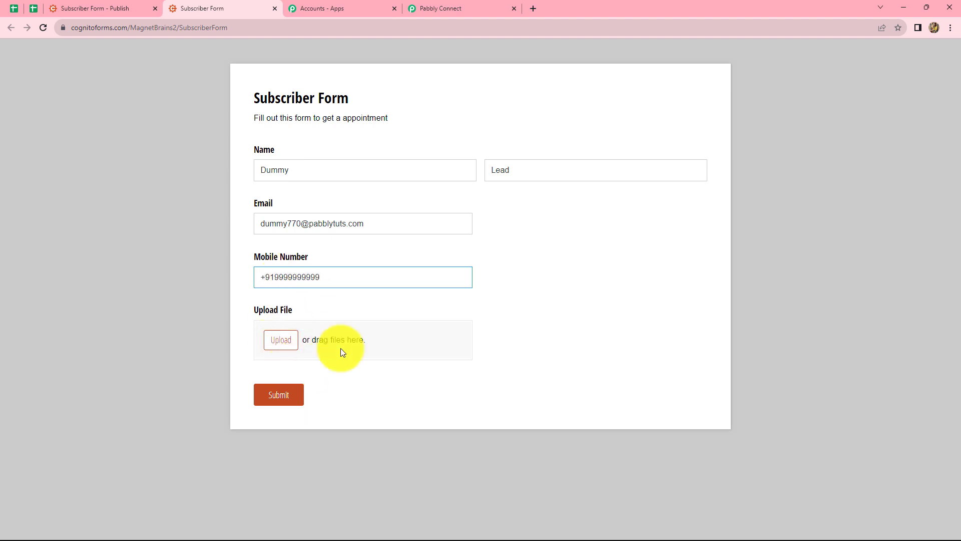
- Attach Screenshot 2023-09-01 130051.png and Screenshot 2023-09-02 111153.png from the Desktop to the Subscriber Form and submit it
click(282, 341)
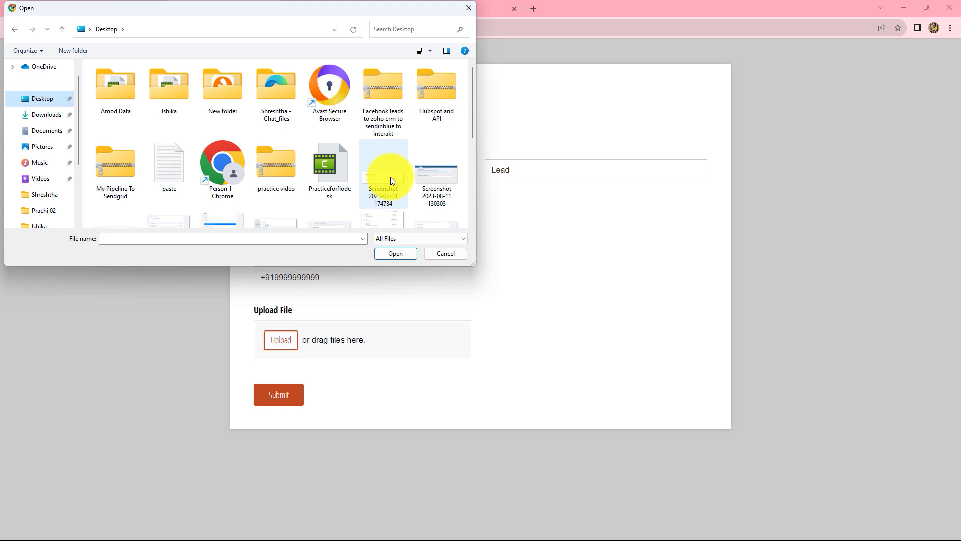
scroll(391, 176, down, 2)
click(387, 126)
click(385, 253)
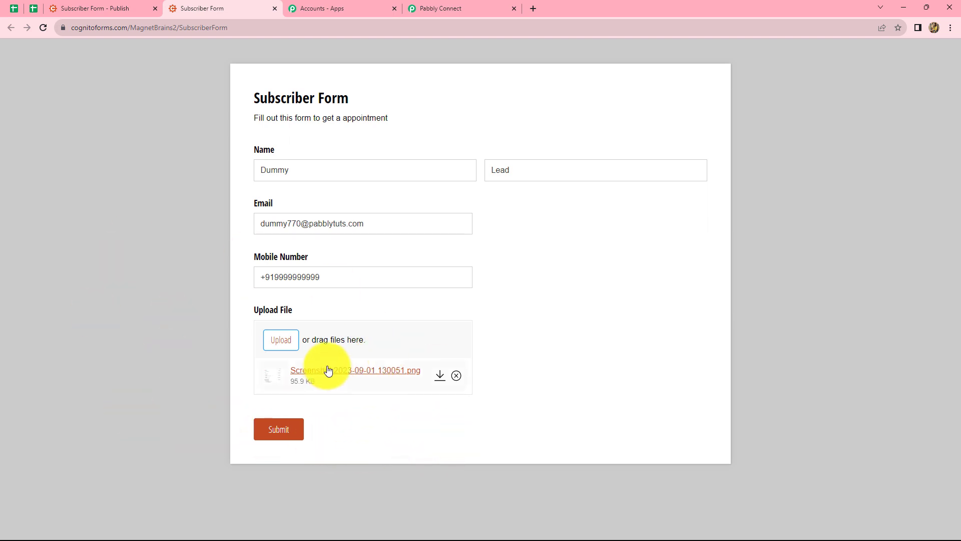
click(281, 341)
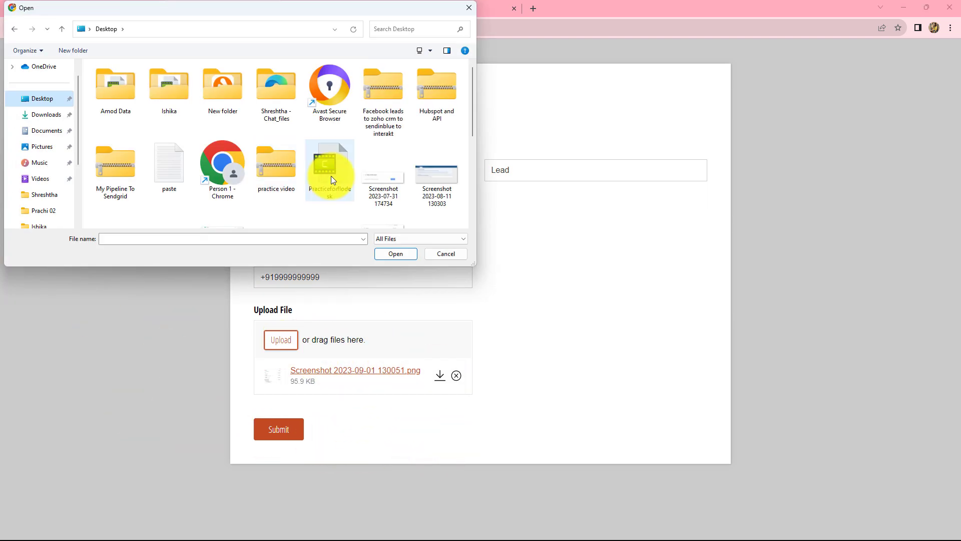
scroll(301, 165, down, 5)
click(228, 127)
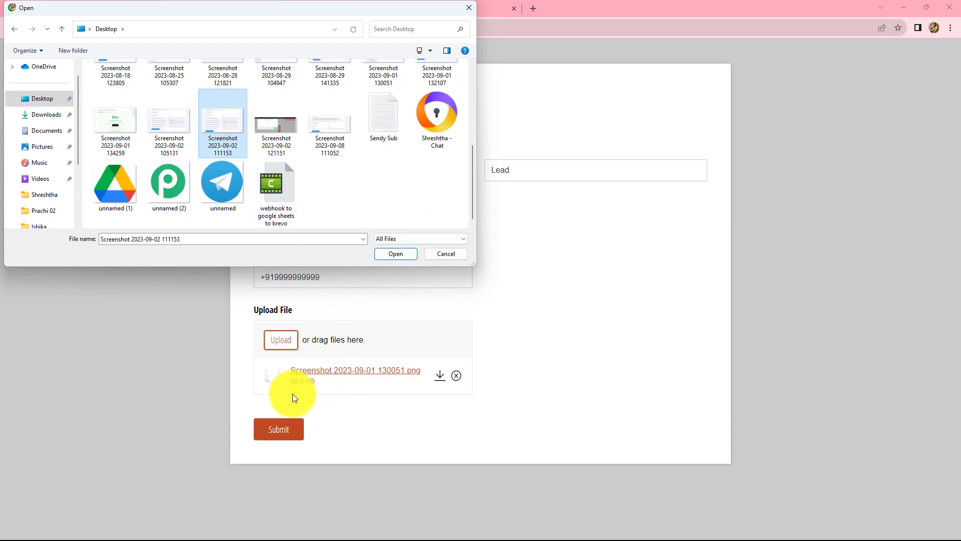
click(389, 253)
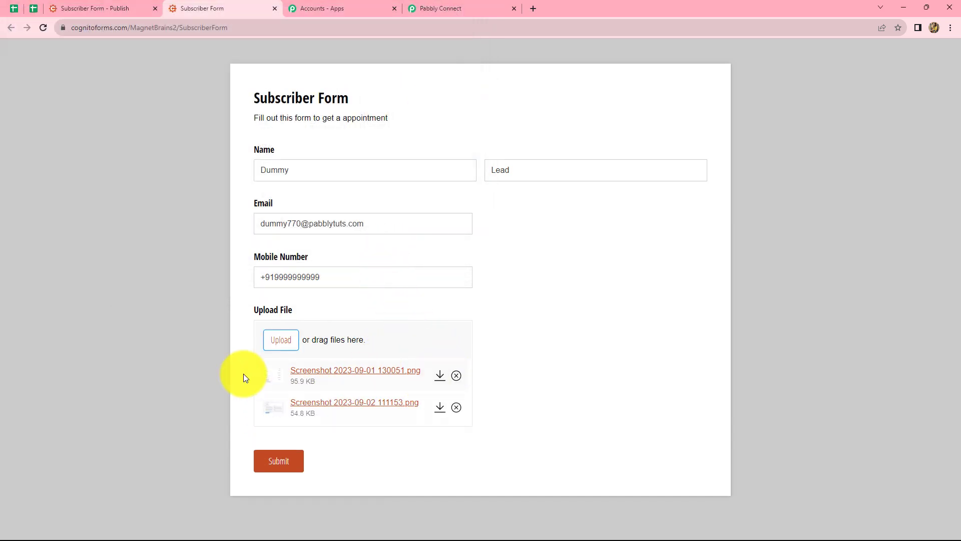
click(281, 461)
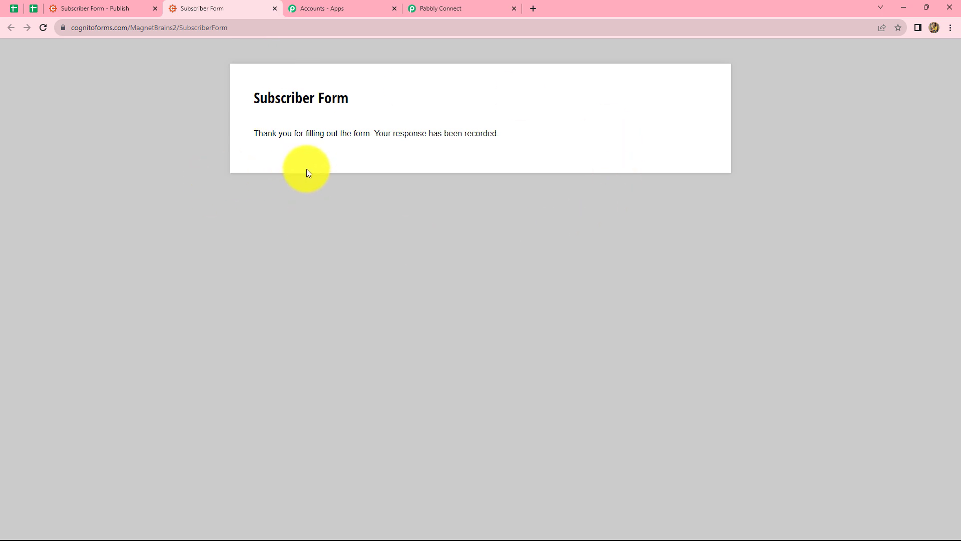
- Switch to the Pabbly Connect workflow and examine the trigger's received response for the uploaded files' details and the name fields
click(465, 4)
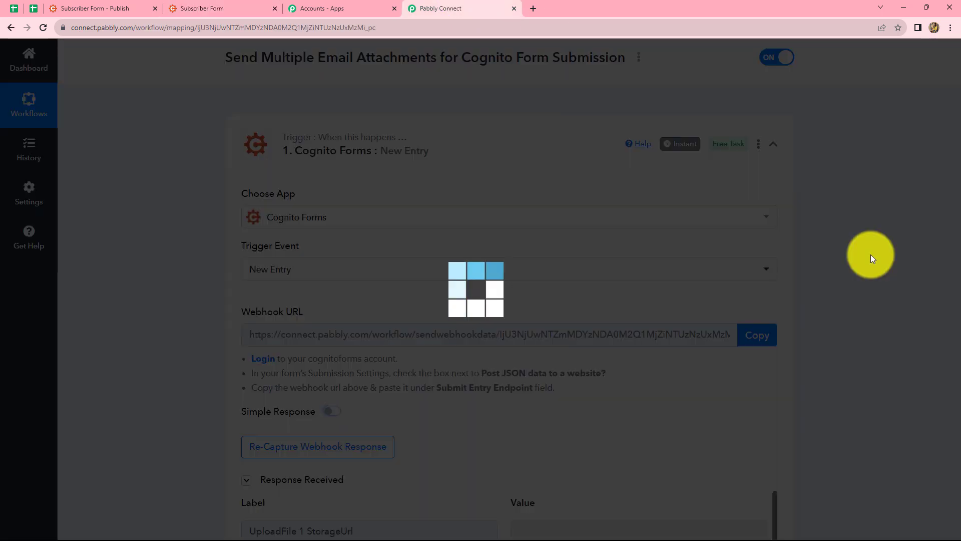
scroll(870, 254, down, 8)
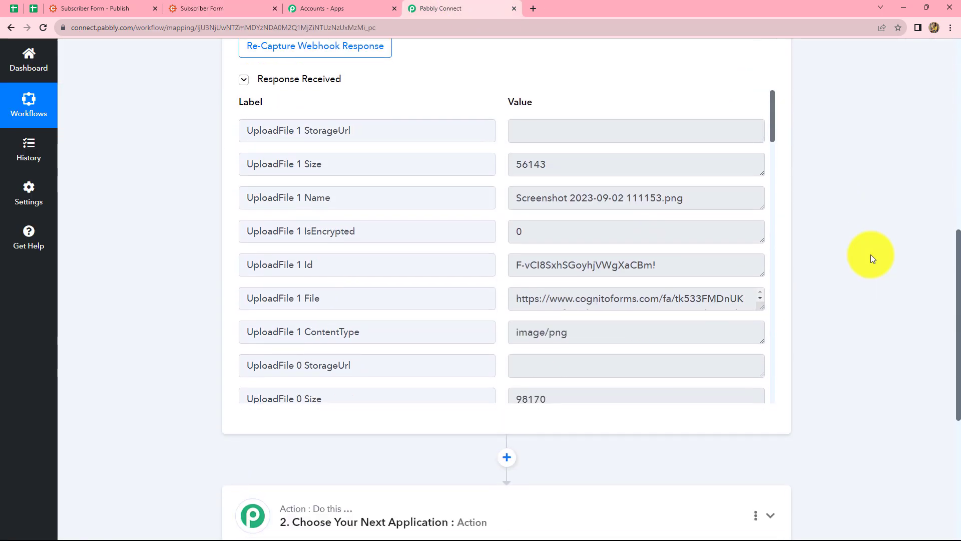
scroll(656, 242, down, 5)
scroll(713, 233, up, 3)
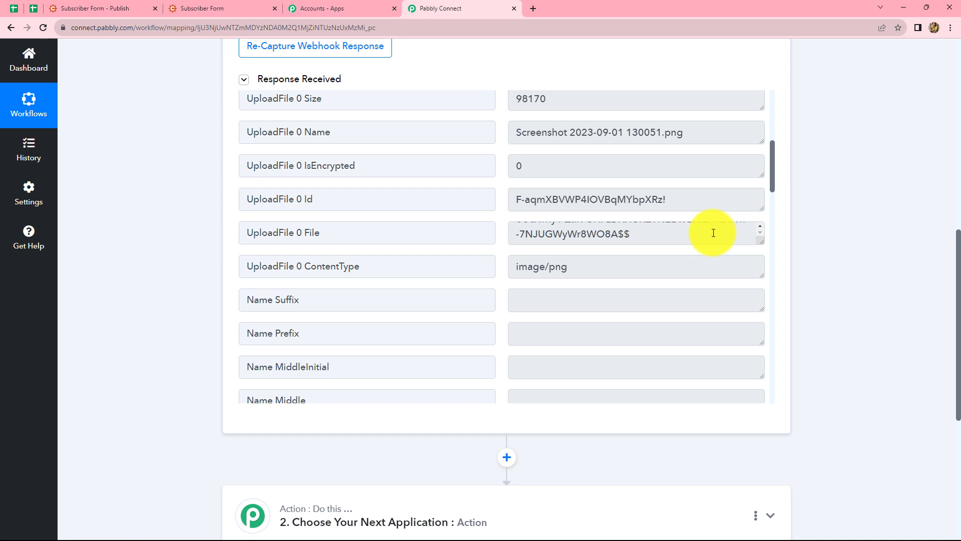
scroll(714, 233, up, 1)
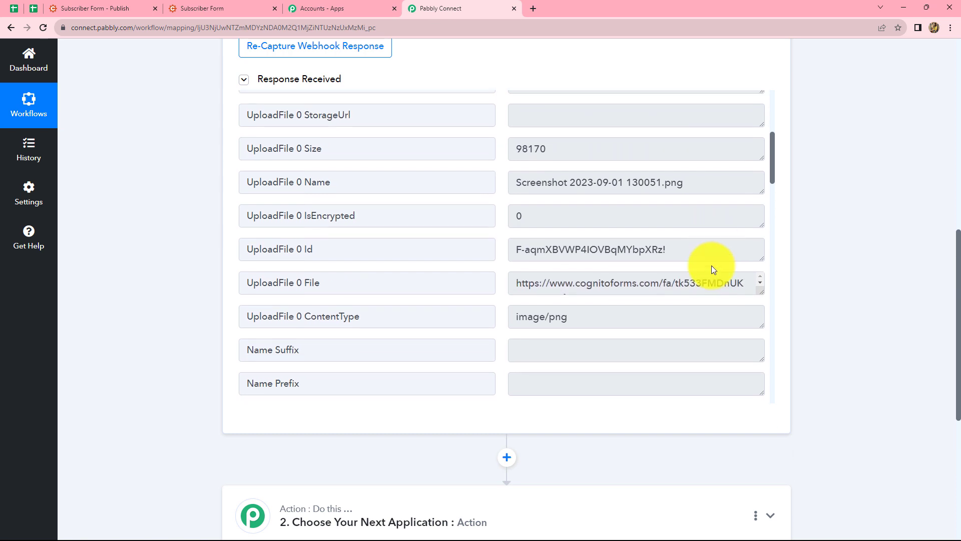
scroll(711, 265, down, 2)
scroll(711, 266, down, 1)
scroll(912, 232, down, 5)
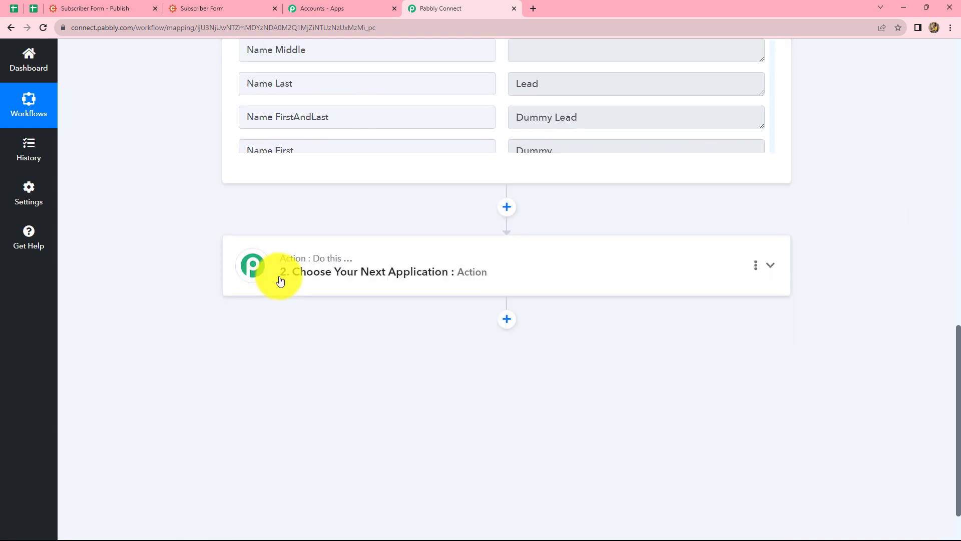
scroll(511, 335, up, 3)
scroll(510, 335, down, 2)
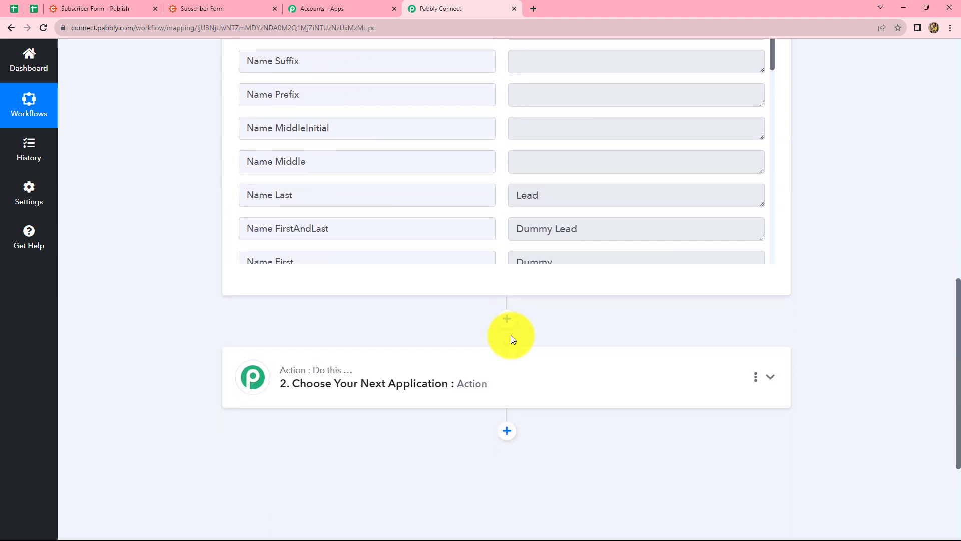
scroll(301, 300, up, 3)
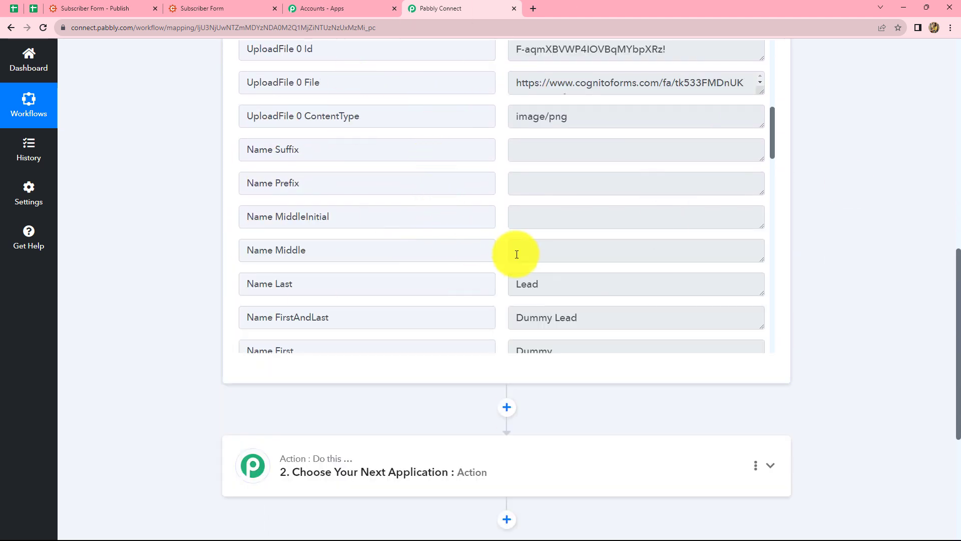
scroll(839, 245, up, 5)
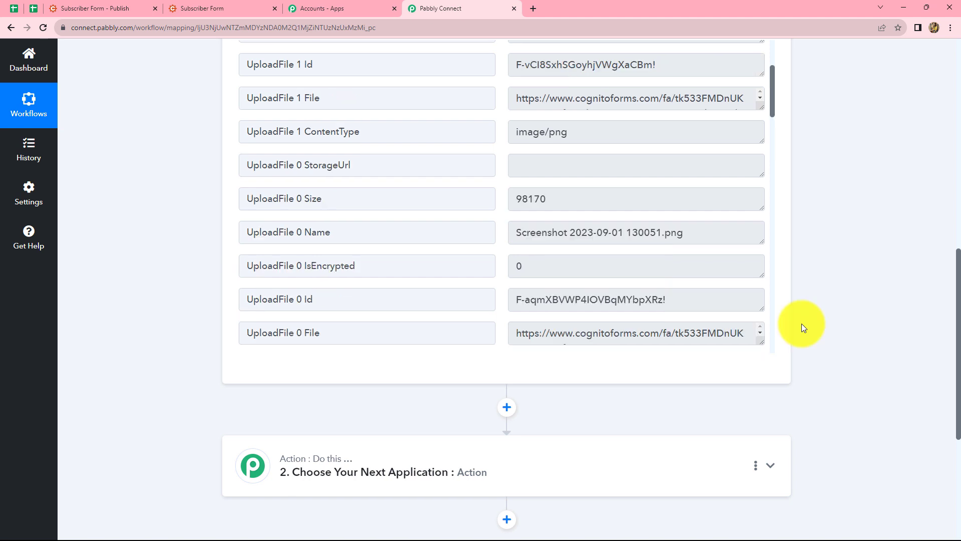
scroll(840, 337, up, 3)
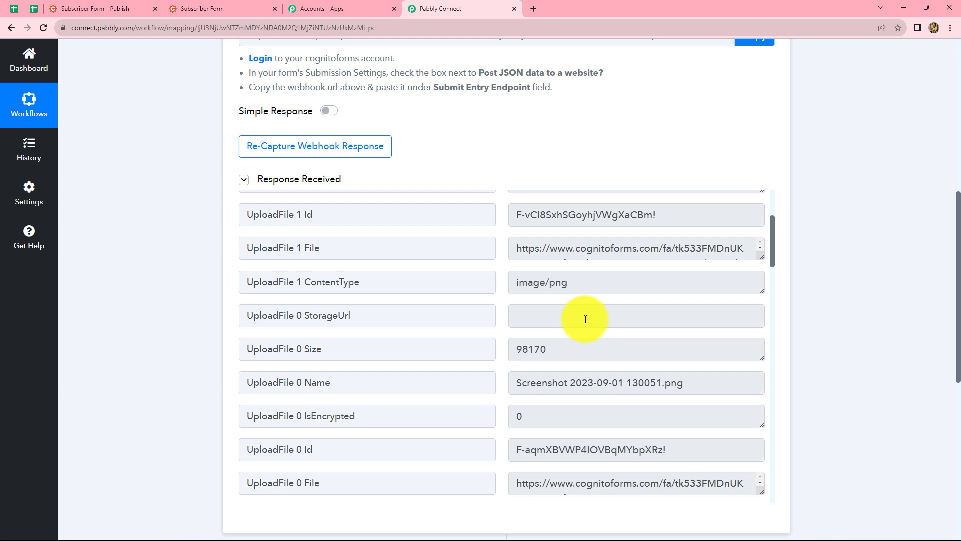
scroll(586, 319, down, 1)
scroll(585, 319, up, 3)
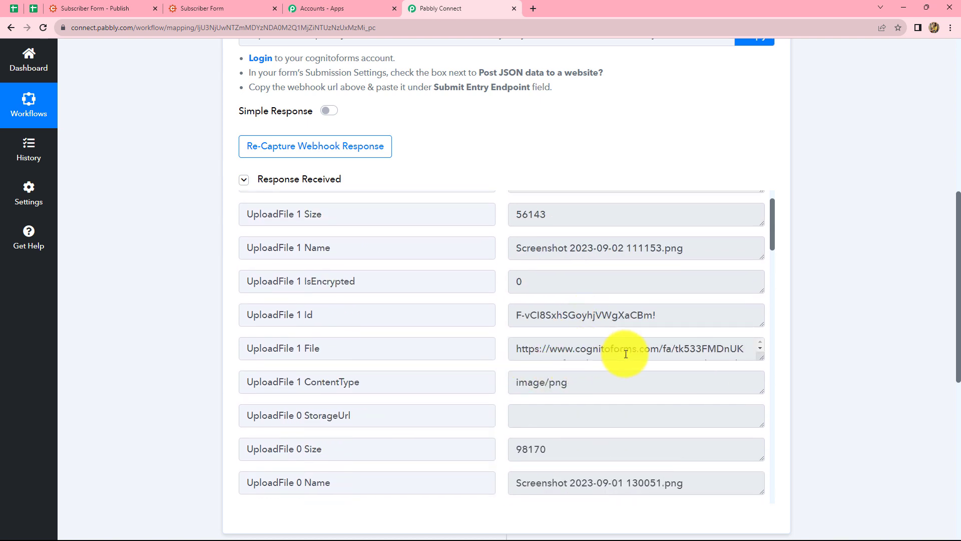
- Enlarge the received File values of UploadFile 1 and UploadFile 0 to read the complete file links
click(738, 351)
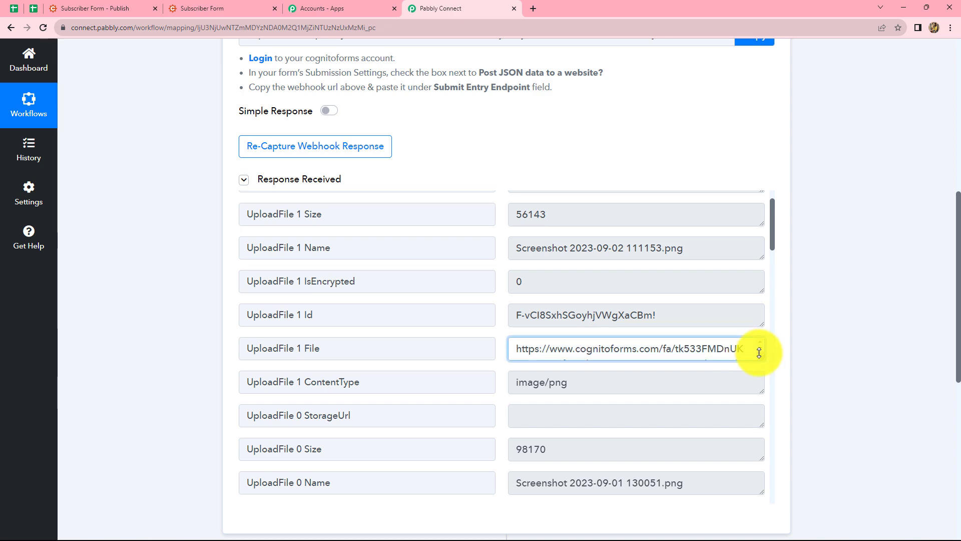
drag(760, 364, 766, 386)
scroll(637, 268, down, 3)
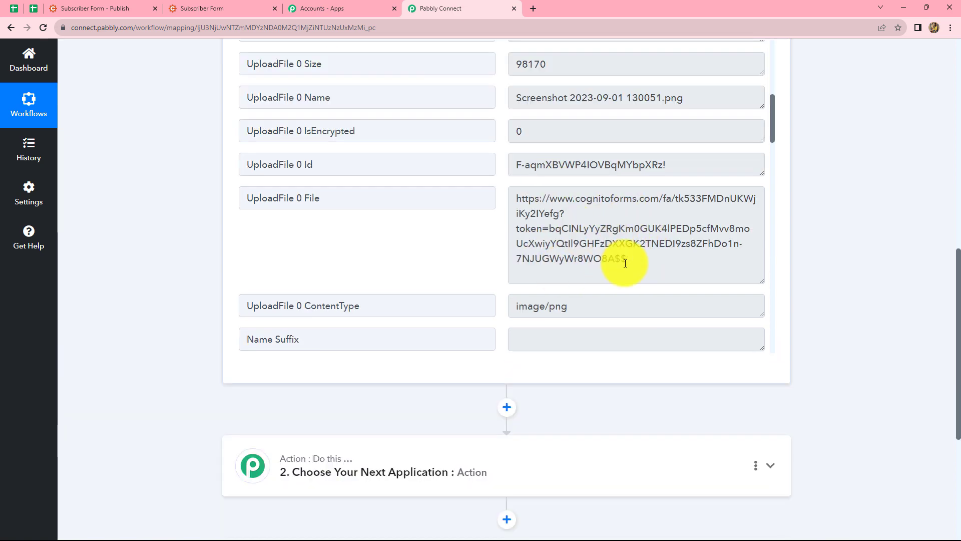
scroll(635, 233, up, 8)
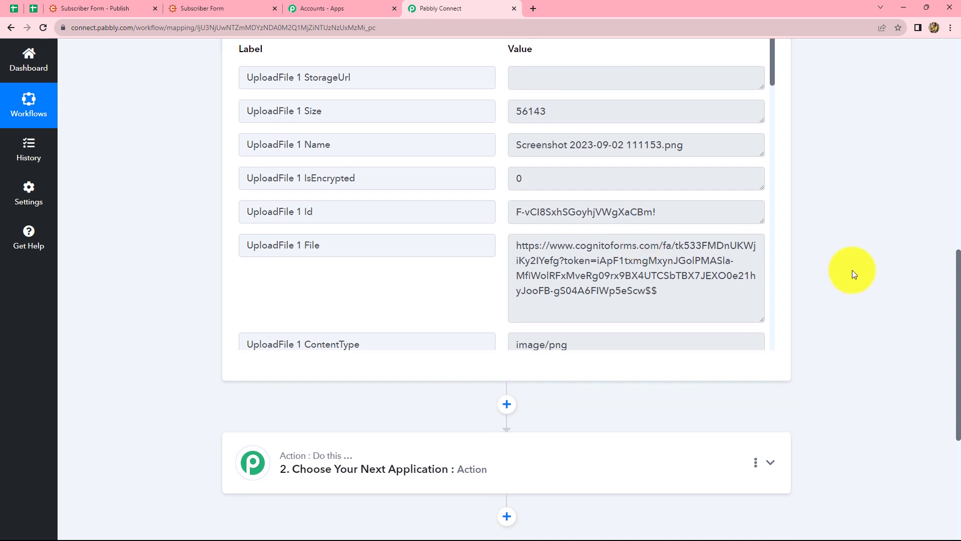
- Set the workflow's second step to Data Transformer by Pabbly with the Line Itemizer action event and connect it
scroll(853, 272, down, 4)
click(373, 245)
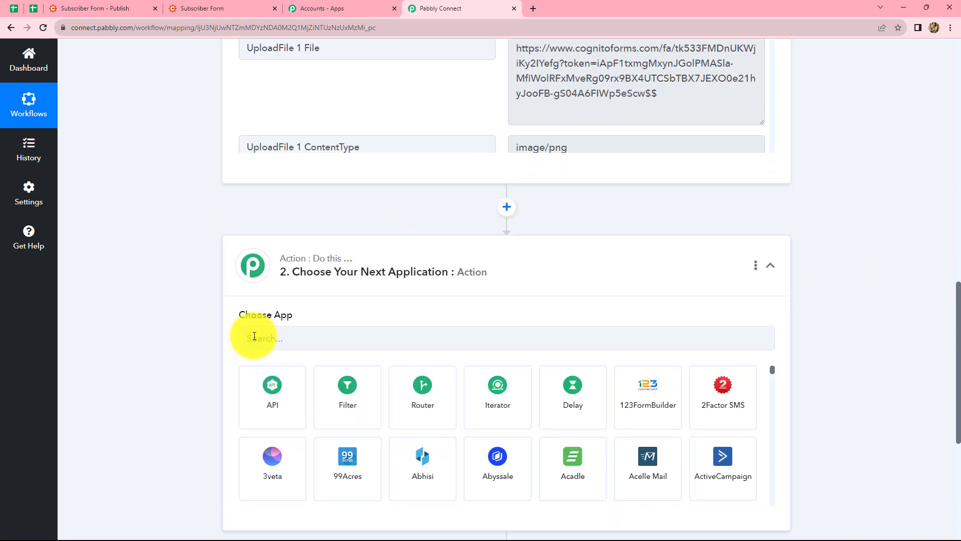
click(254, 337)
text(Dat)
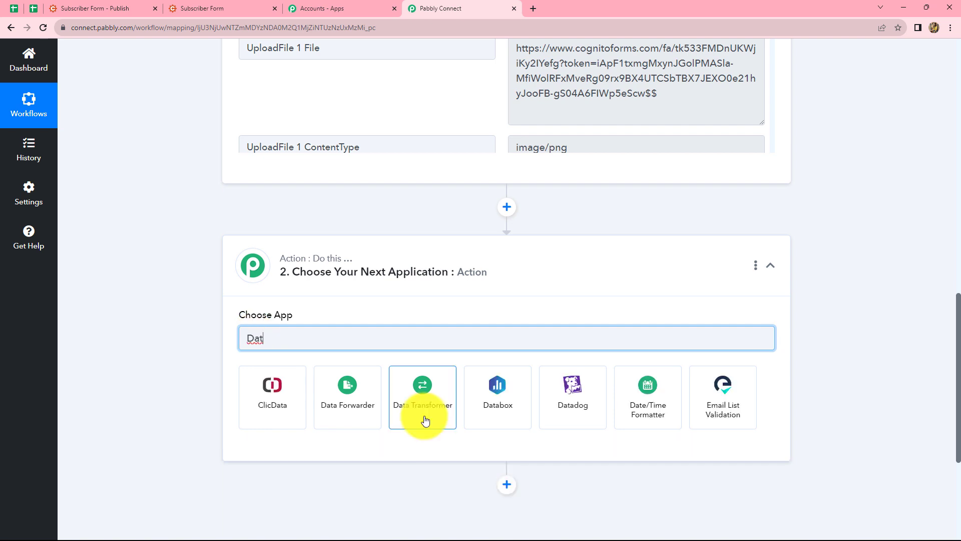
click(425, 420)
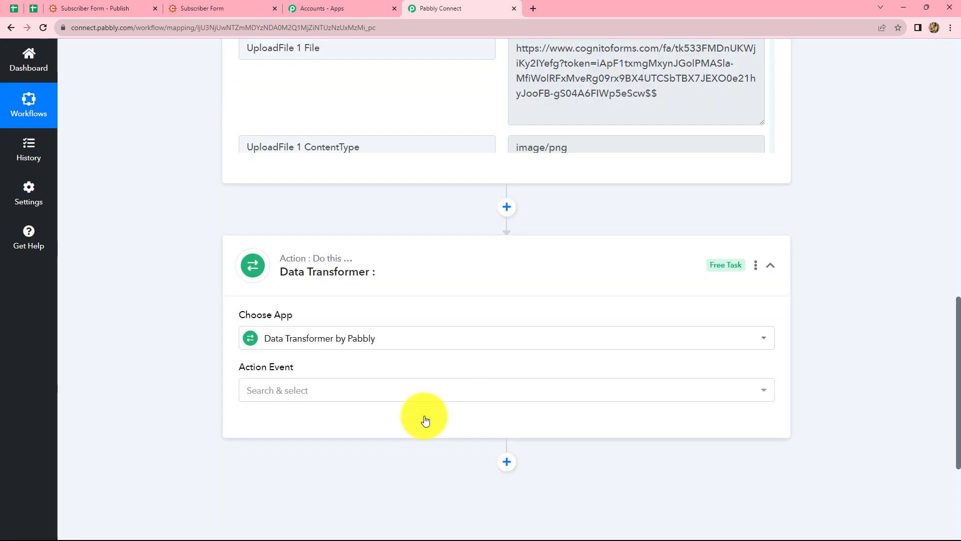
click(253, 390)
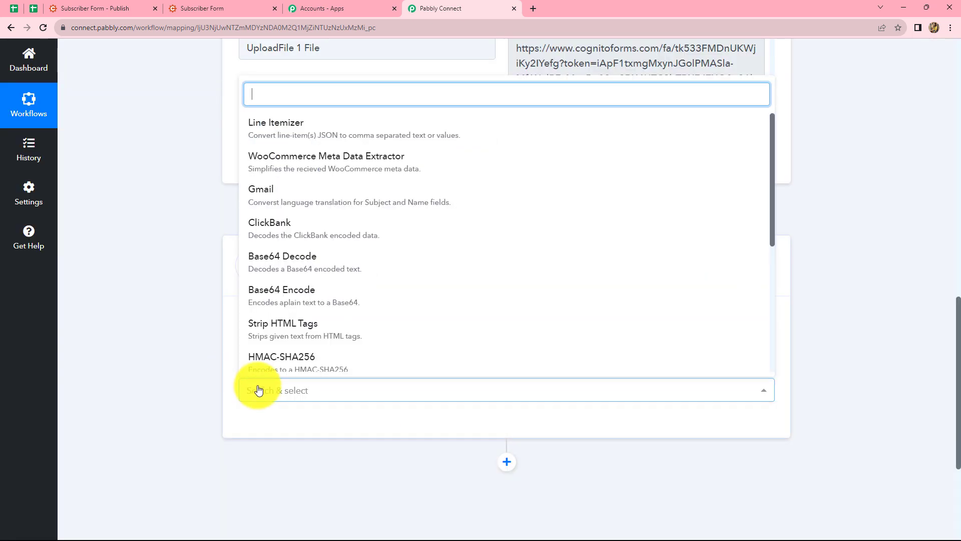
click(263, 141)
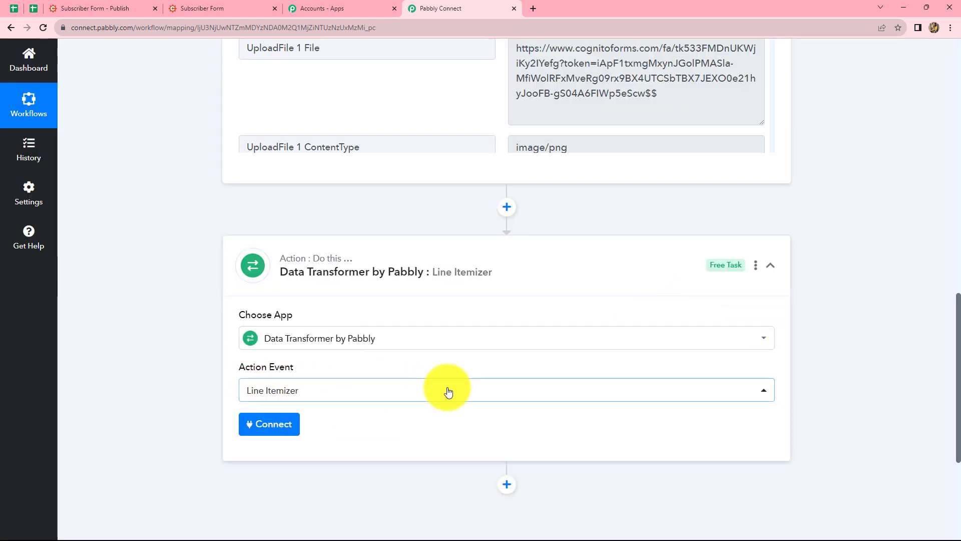
scroll(446, 388, up, 4)
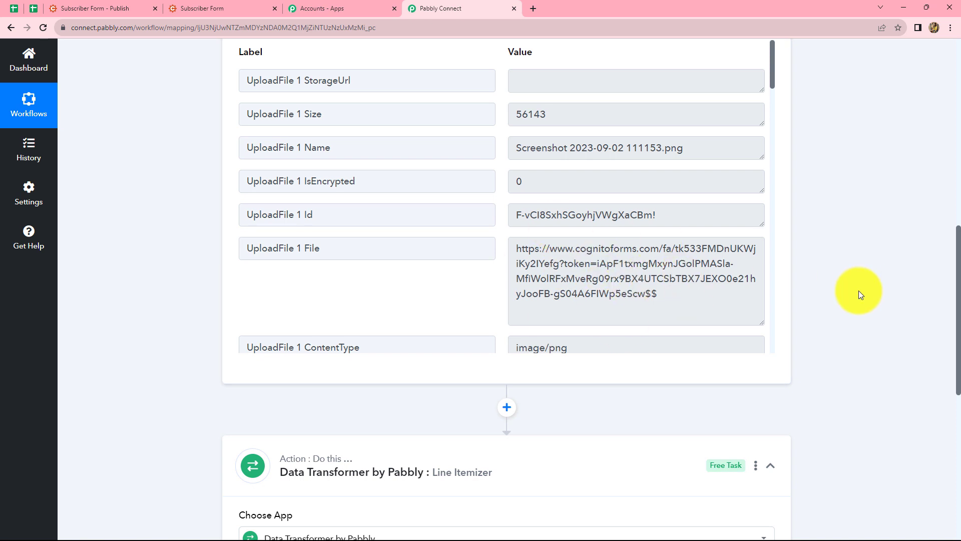
scroll(858, 294, down, 5)
click(261, 378)
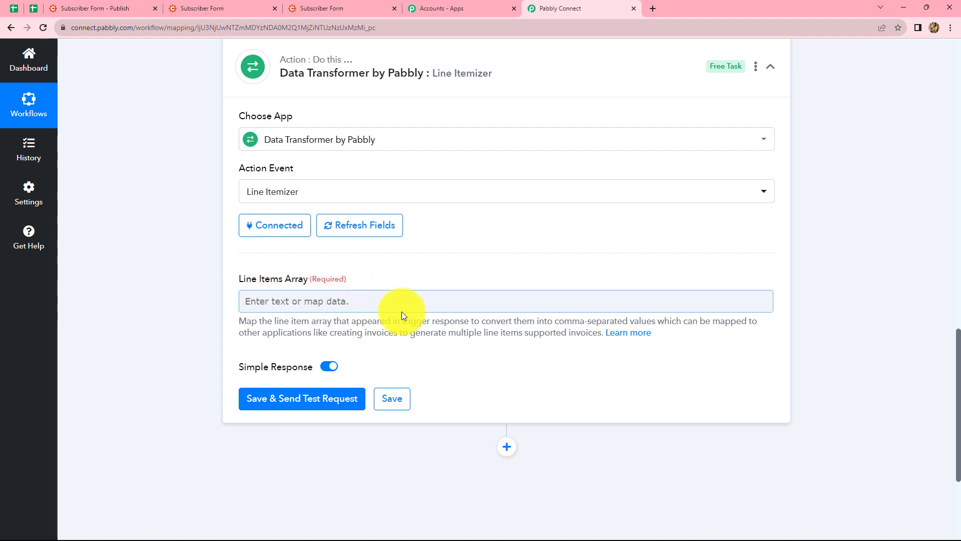
- Enlarge the UploadFile value in the Cognito Forms trigger response and examine its array of file entries
scroll(545, 277, up, 10)
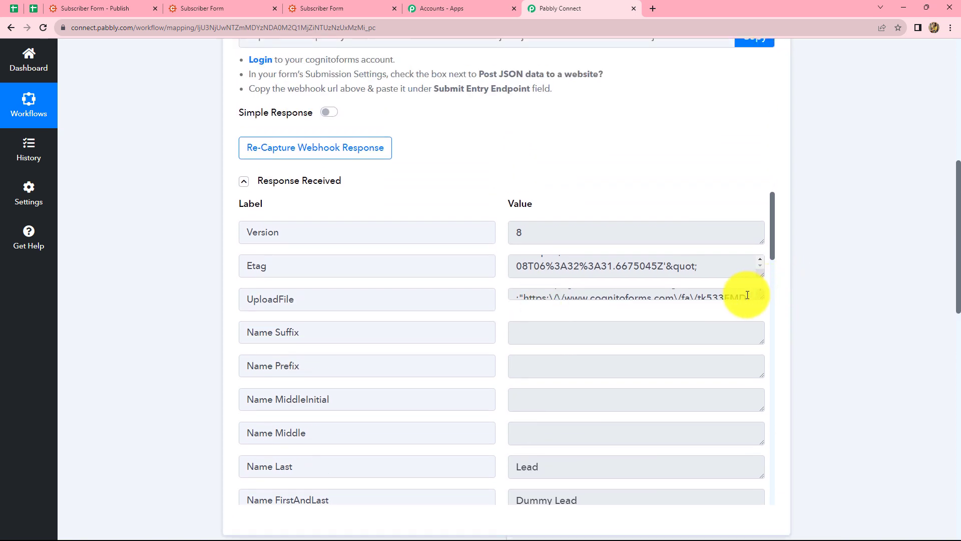
click(749, 296)
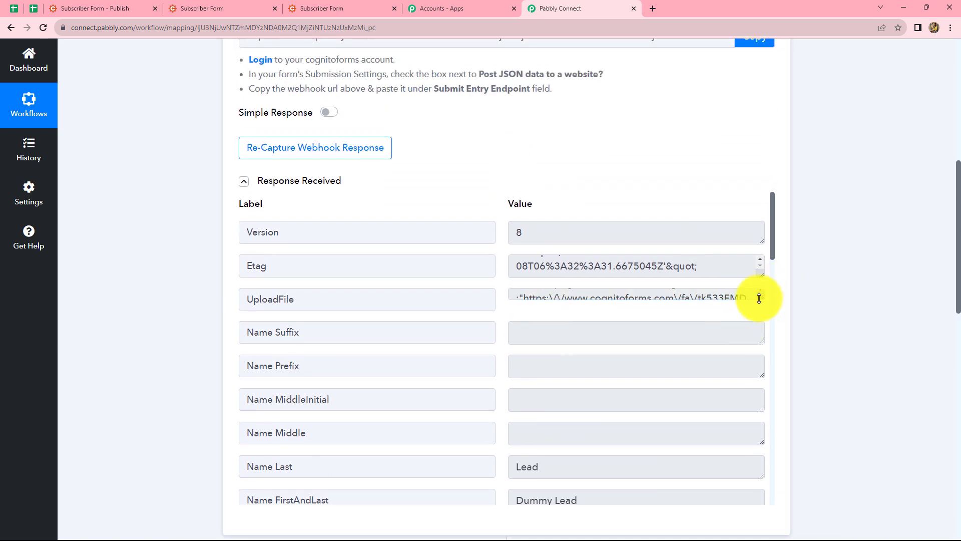
drag(755, 295, 743, 493)
click(692, 477)
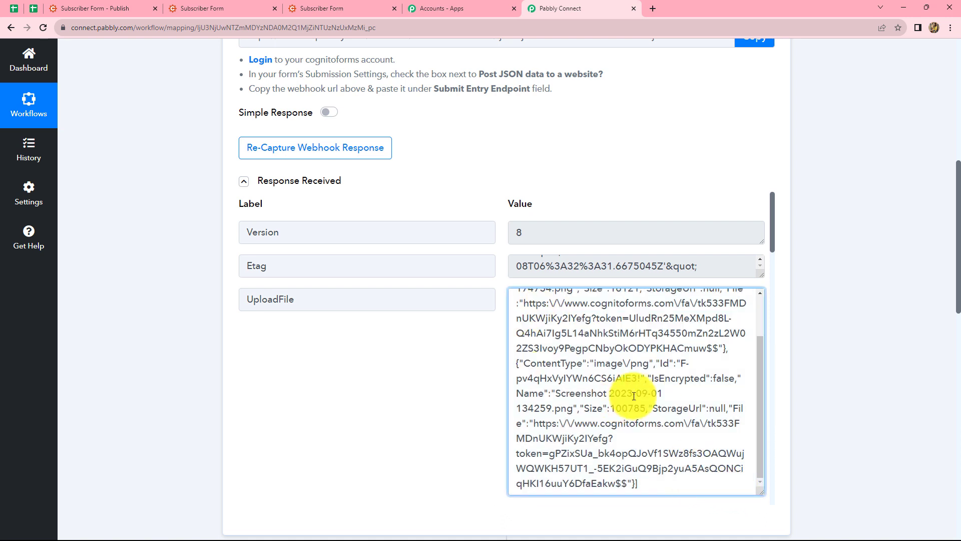
scroll(633, 373, up, 3)
scroll(640, 387, up, 1)
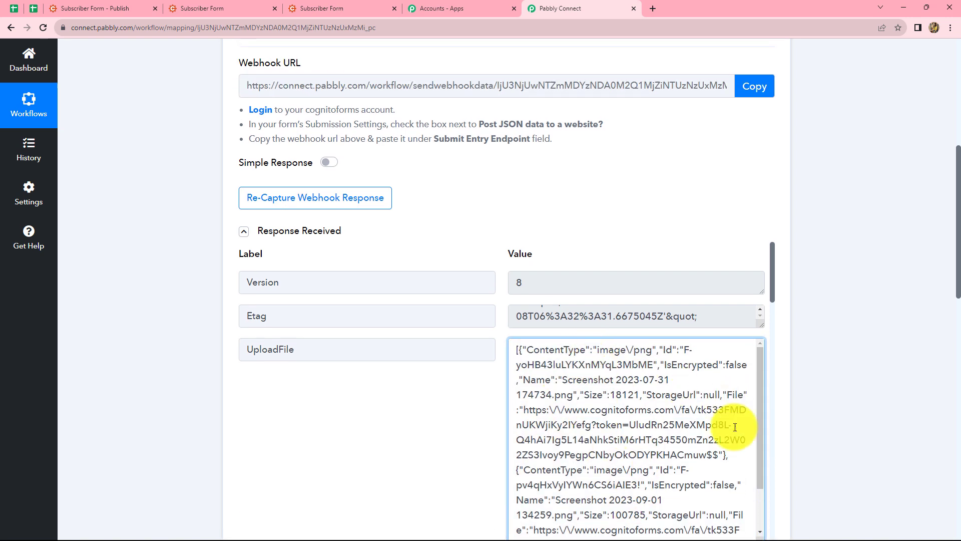
scroll(683, 389, down, 1)
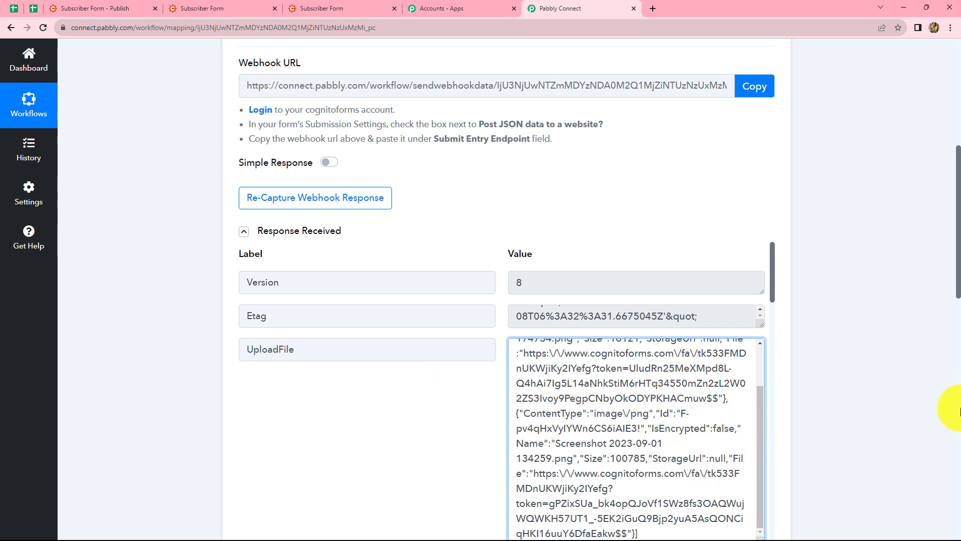
- Map the trigger's UploadFile data to the Line Items Array of the Line Itemizer, then save and send a test request
scroll(946, 407, down, 15)
click(311, 151)
click(328, 246)
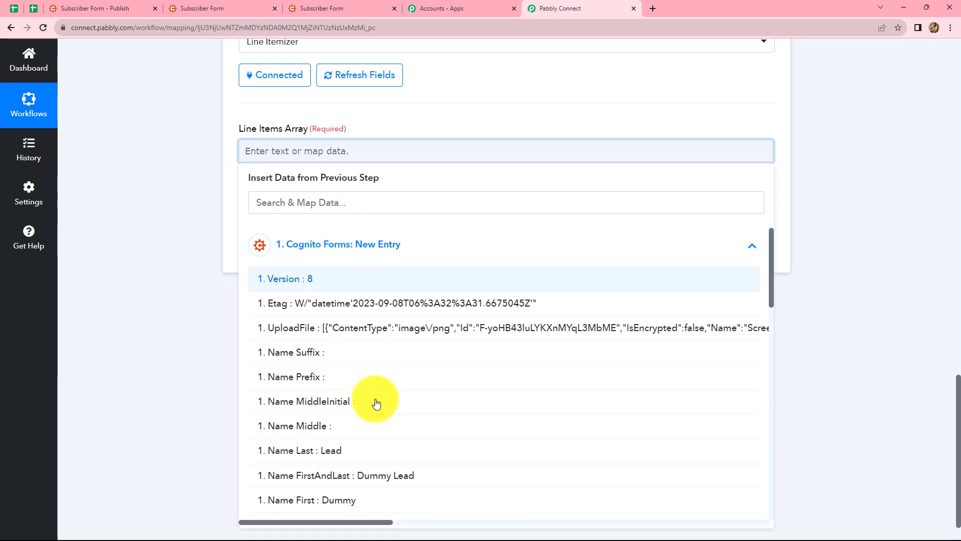
scroll(376, 401, down, 2)
scroll(380, 370, up, 2)
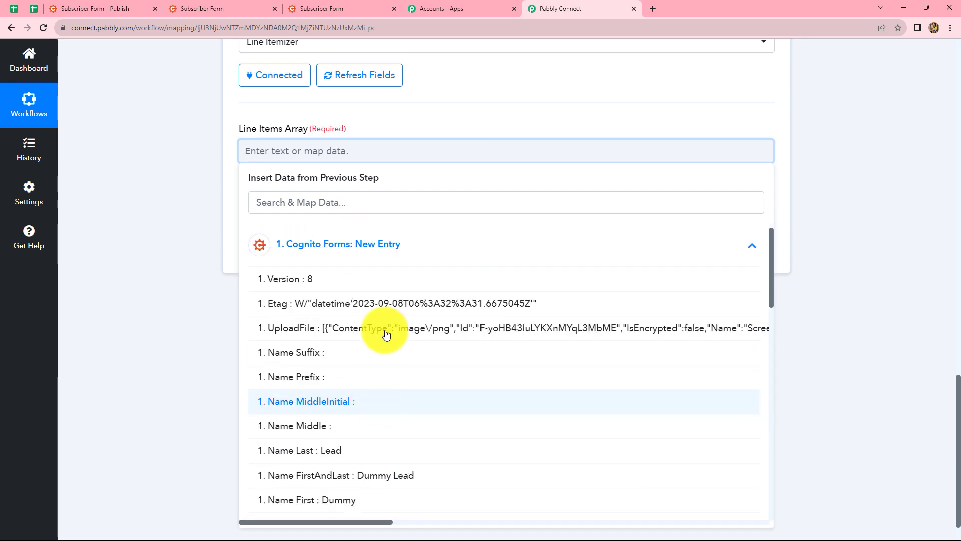
click(389, 328)
click(890, 235)
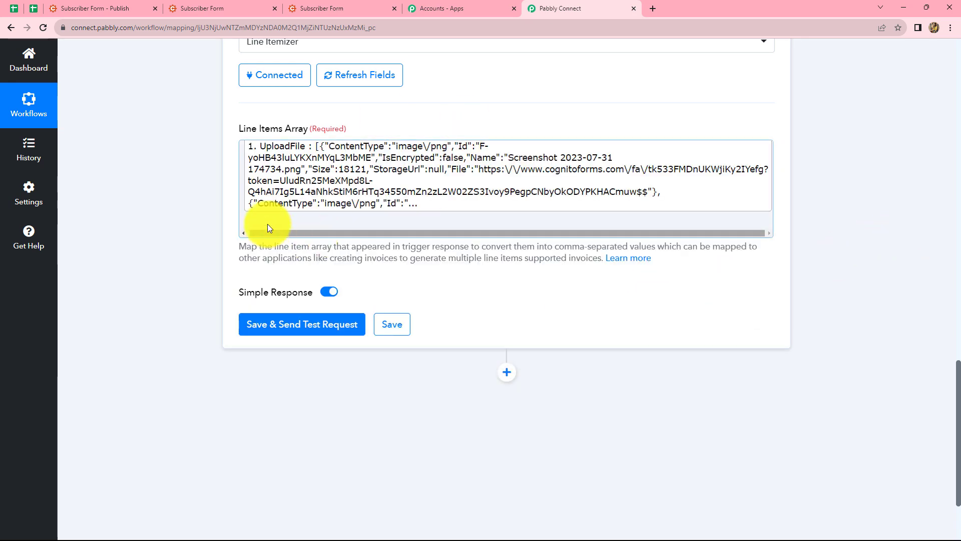
click(296, 328)
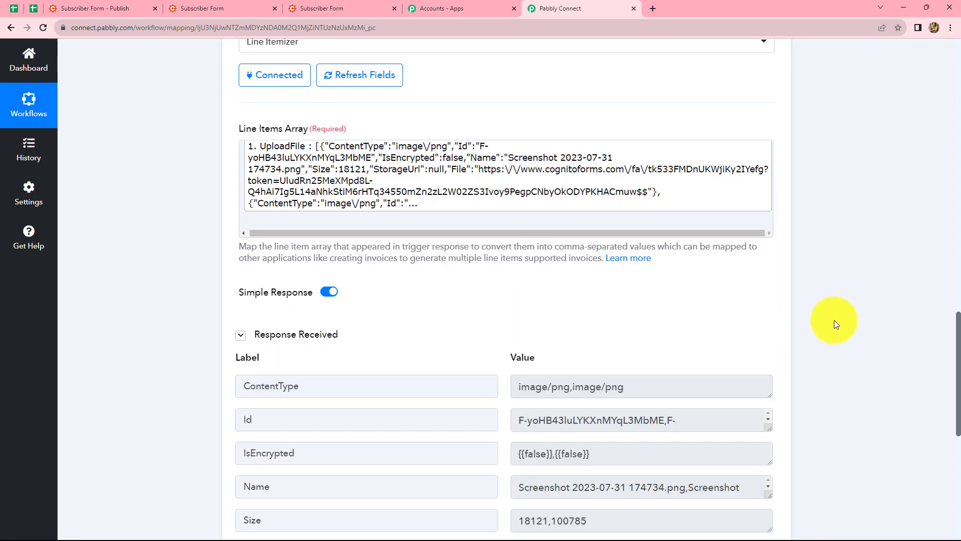
- Add a third action step to the workflow using Gmail with the Send Email action event
scroll(834, 319, down, 3)
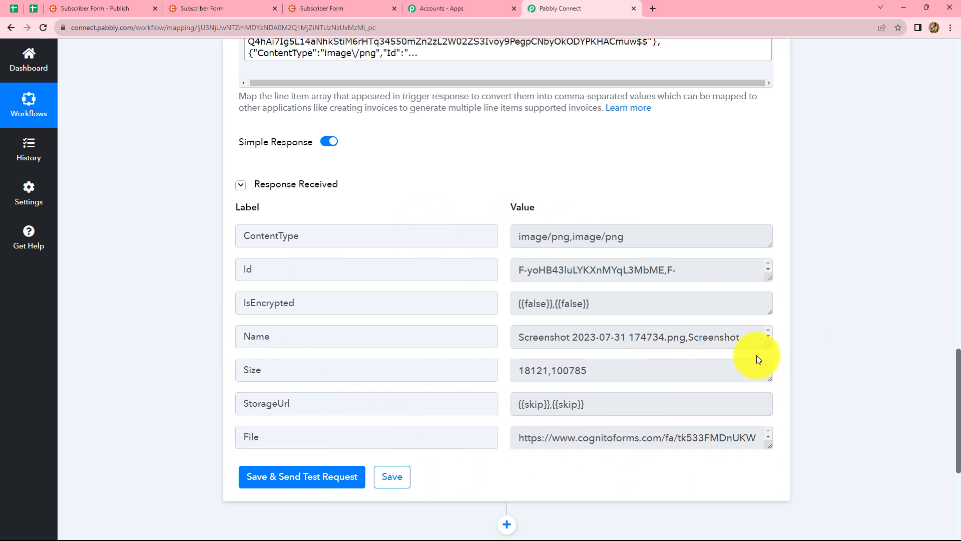
scroll(846, 350, down, 2)
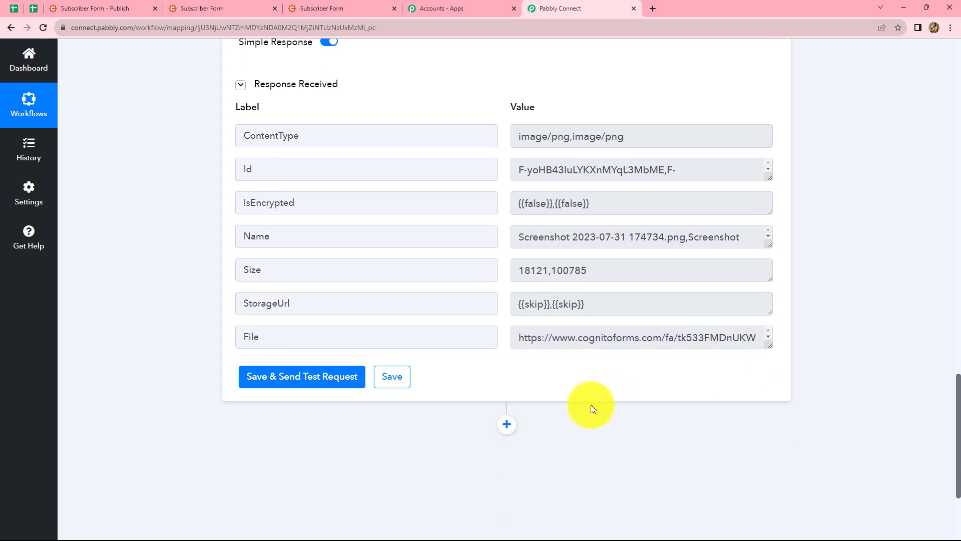
click(507, 424)
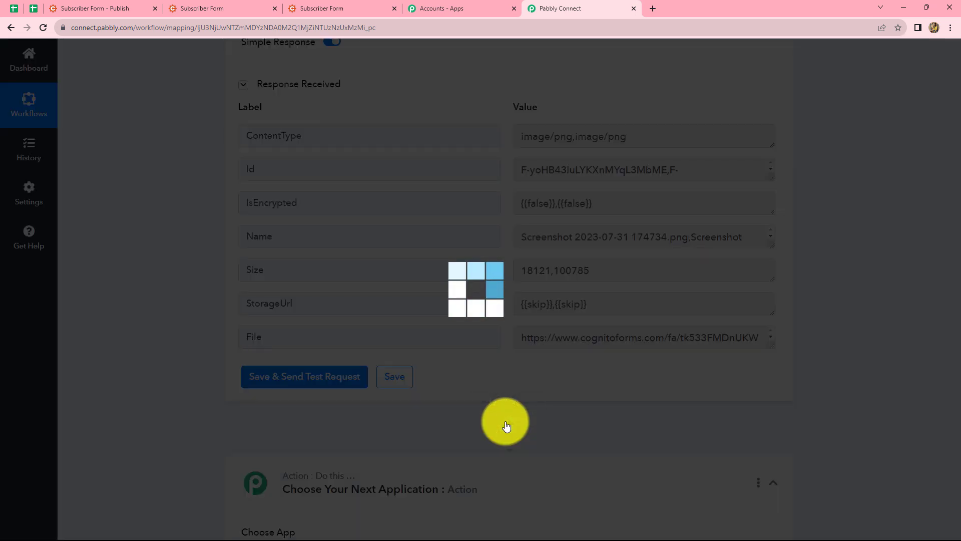
scroll(885, 370, down, 6)
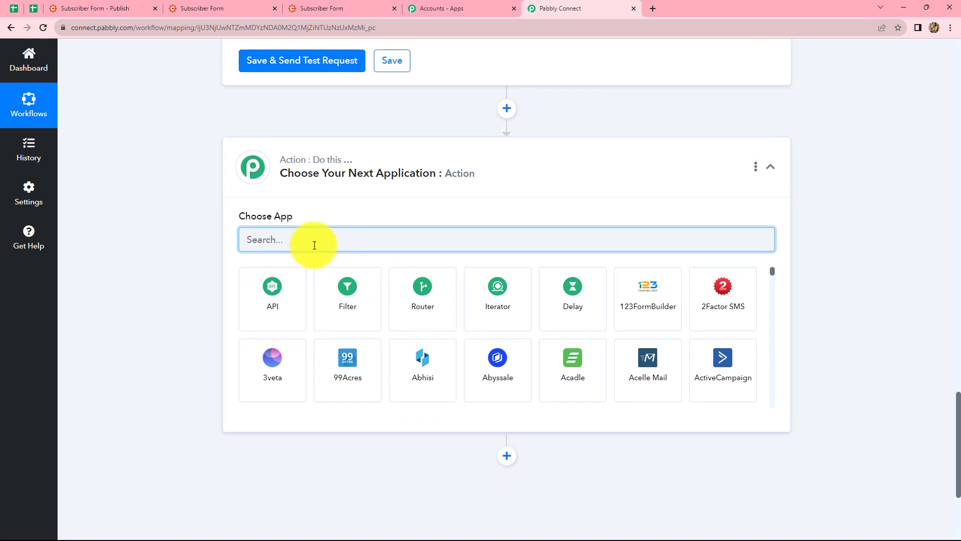
text(Gma)
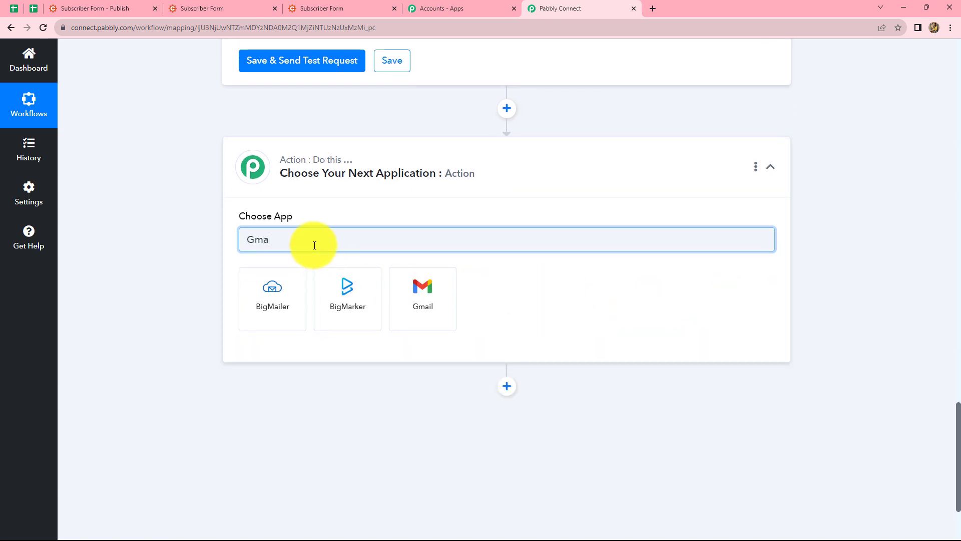
click(396, 289)
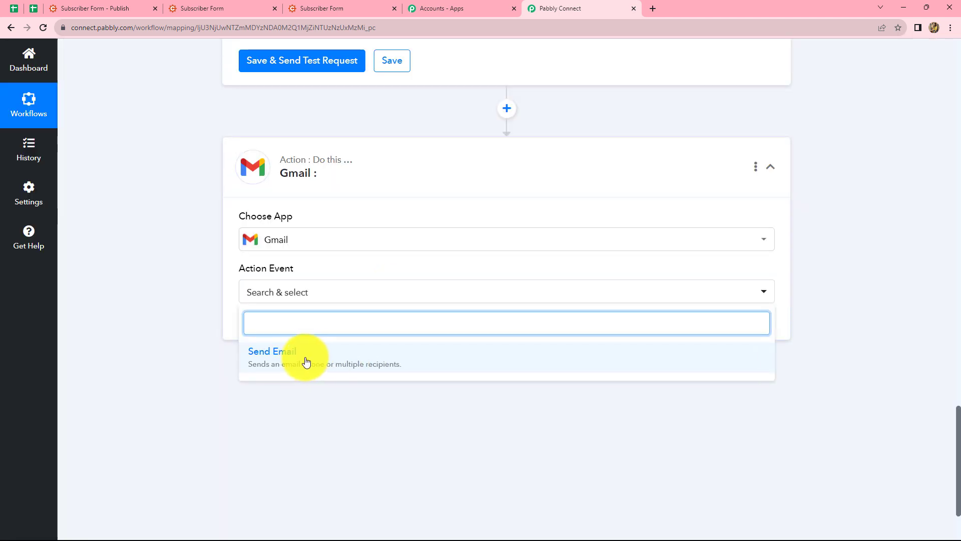
click(306, 361)
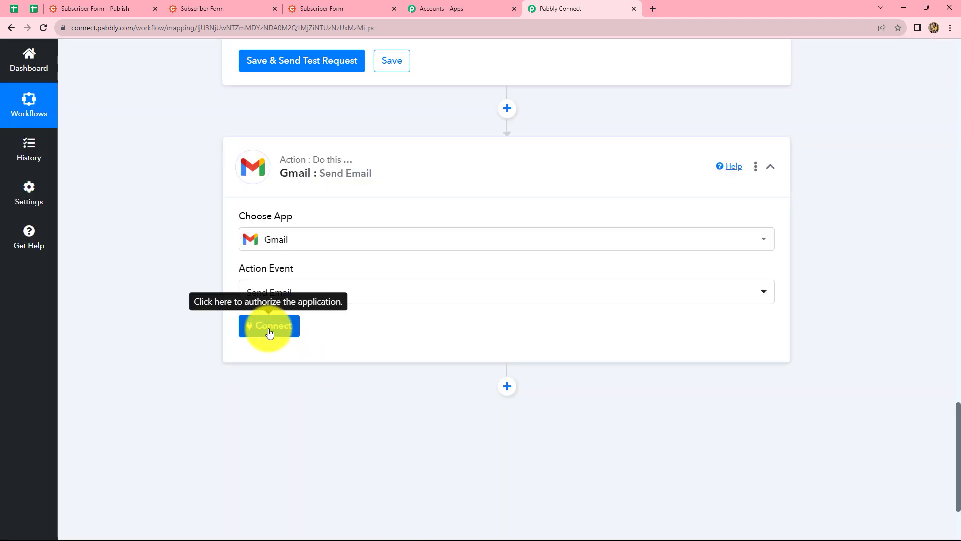
- Connect Gmail through a new connection, choosing the Google account and allowing Pabbly Connect access to it
click(270, 332)
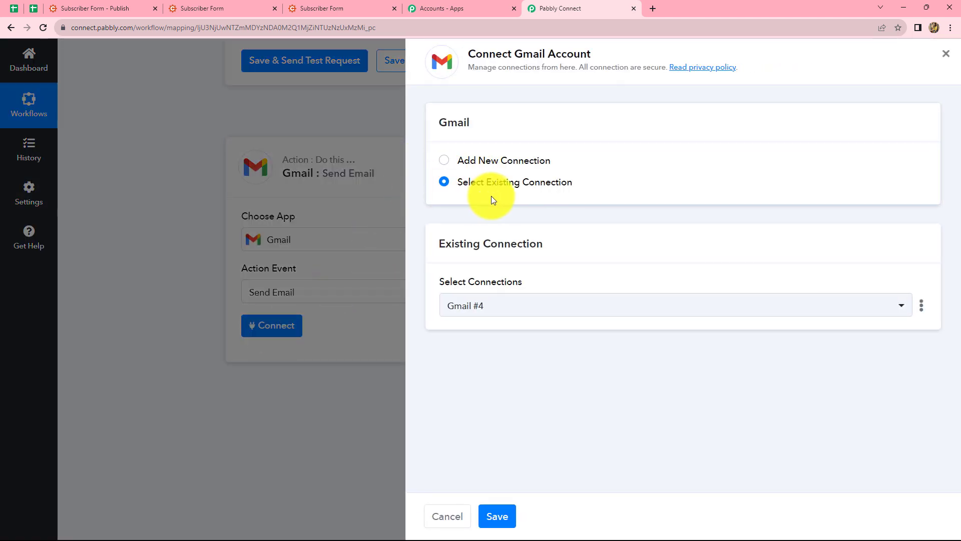
click(445, 164)
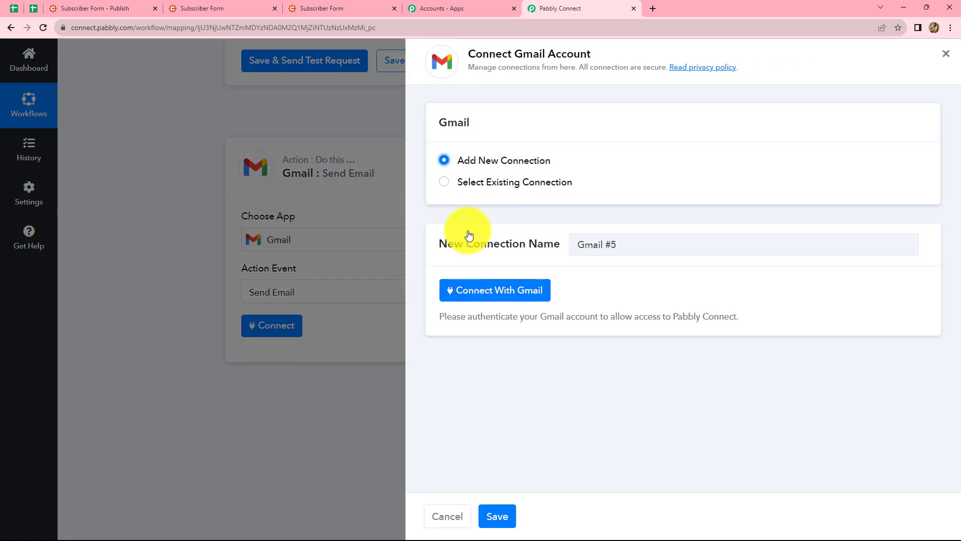
click(465, 291)
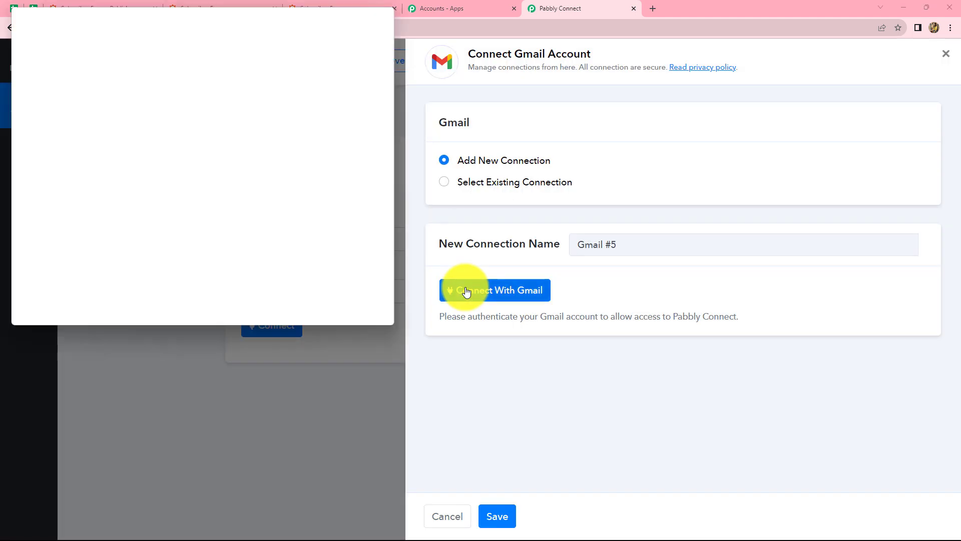
click(182, 208)
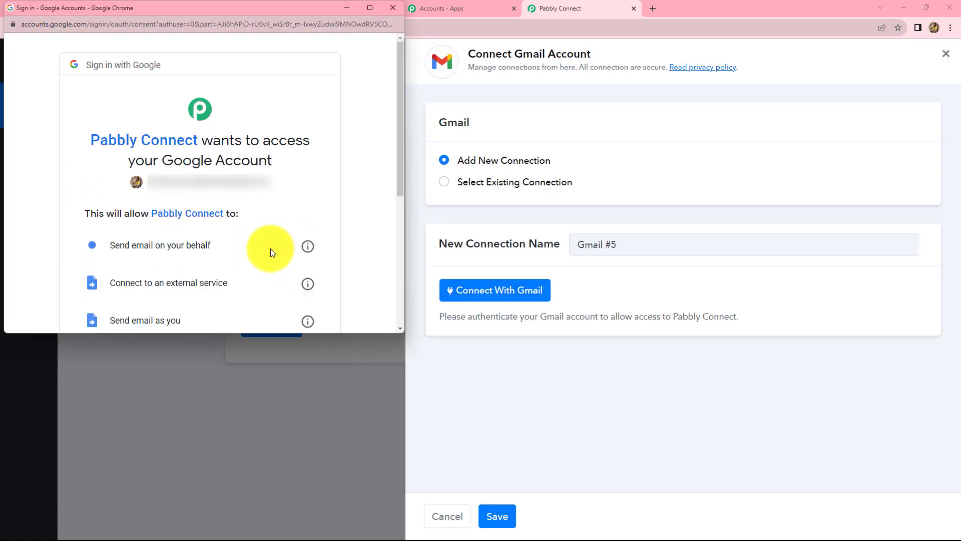
scroll(270, 248, down, 5)
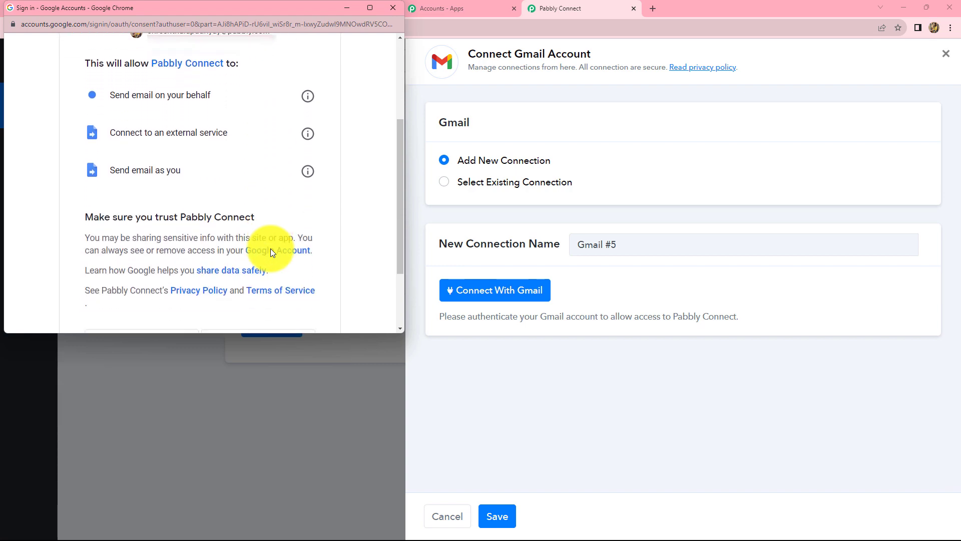
click(271, 248)
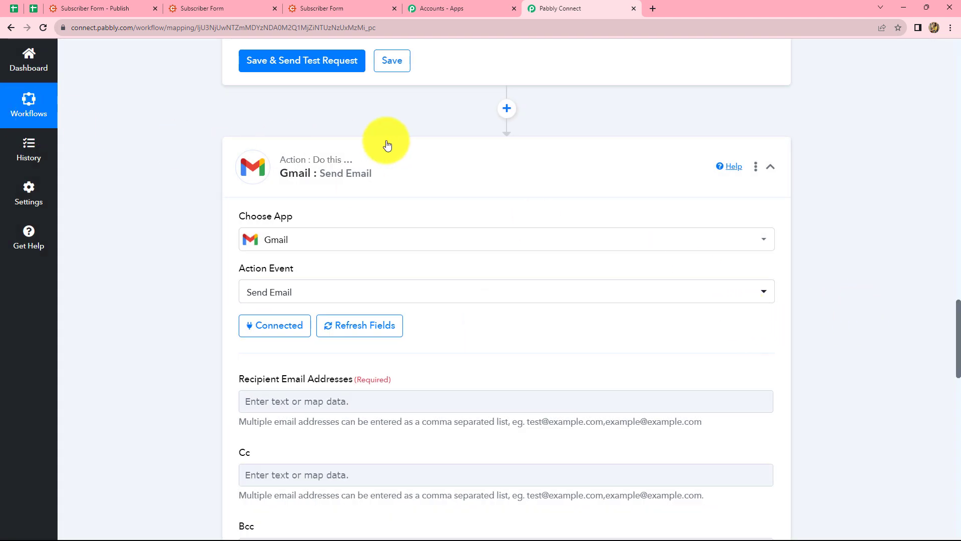
- Fill in the recipient's e-mail address for the Gmail message
scroll(733, 219, down, 5)
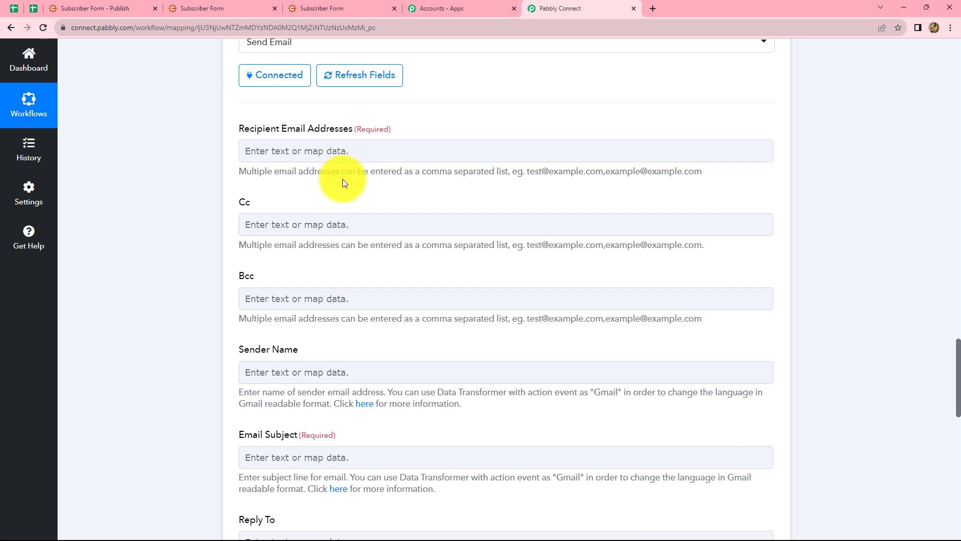
click(343, 153)
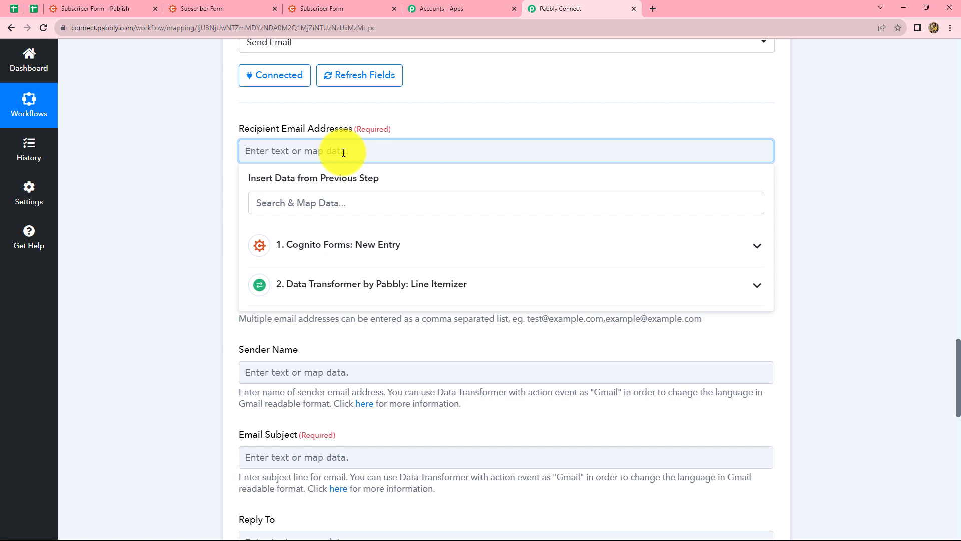
key(ctrl+v)
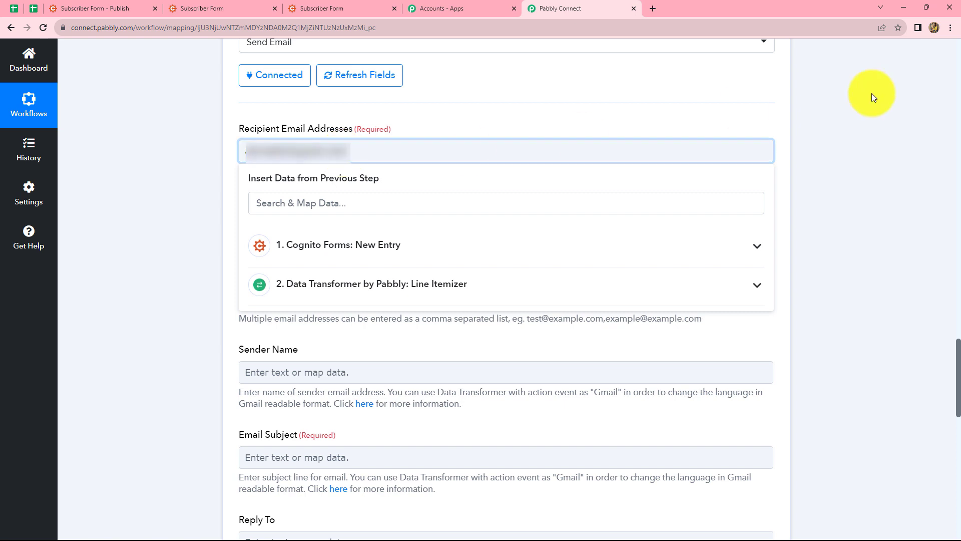
click(835, 166)
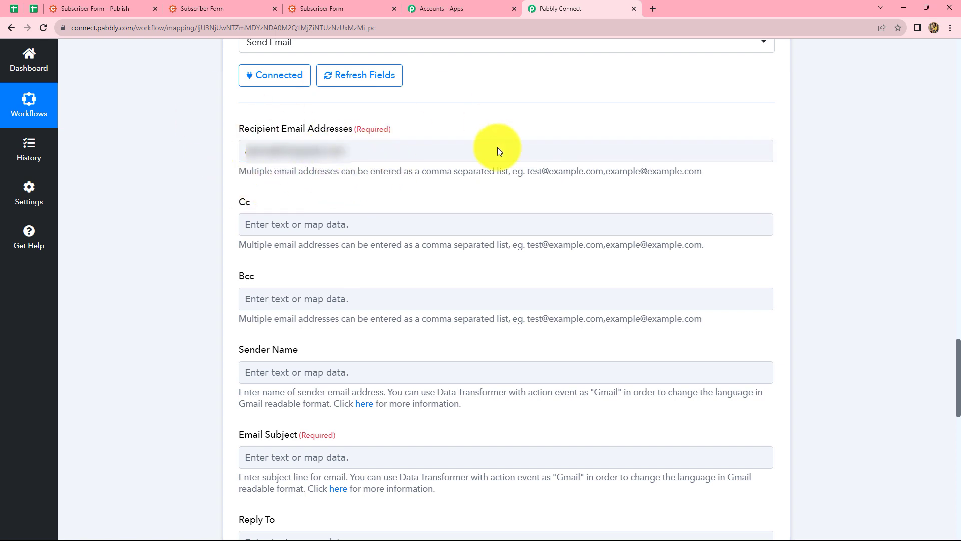
- Set the Sender Name of the Gmail message to "Pabbly Connect"
scroll(397, 178, down, 1)
click(294, 174)
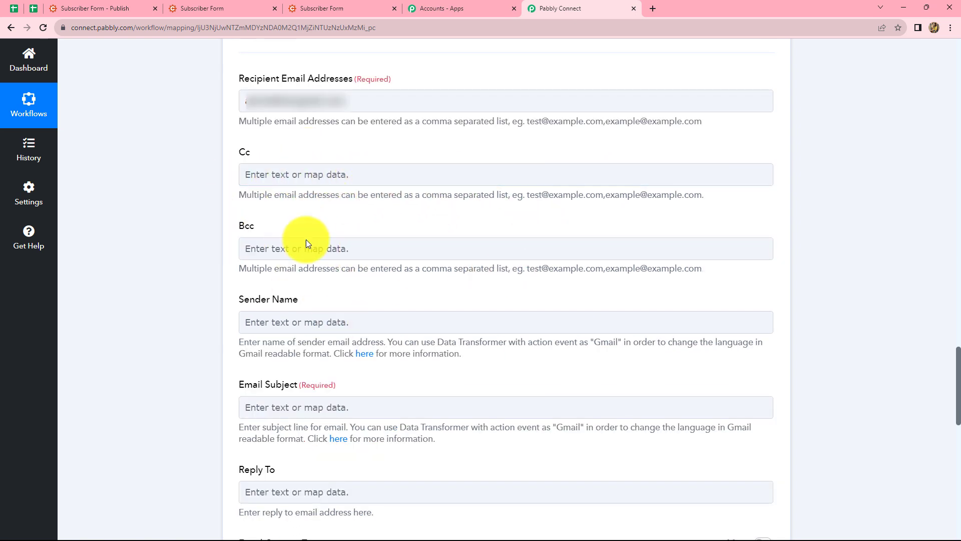
scroll(488, 265, down, 4)
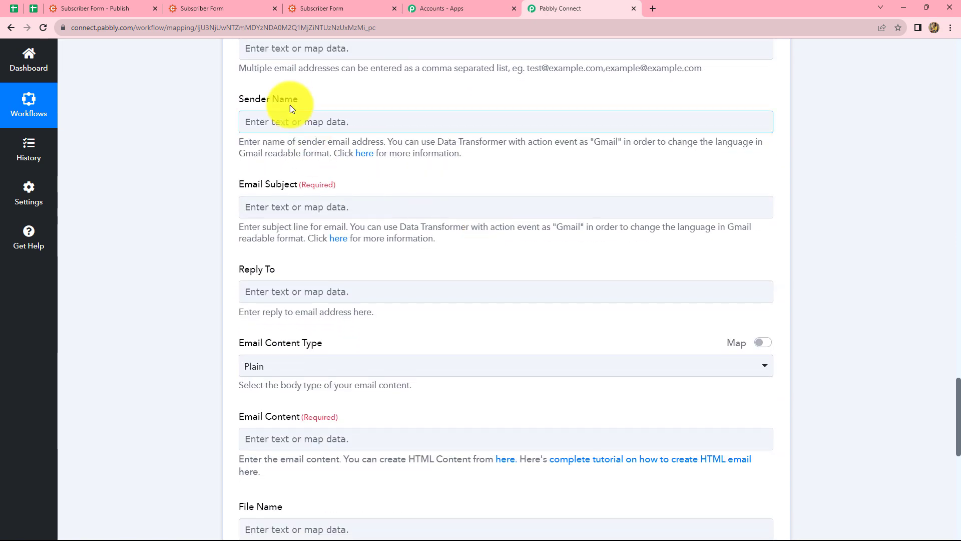
click(295, 122)
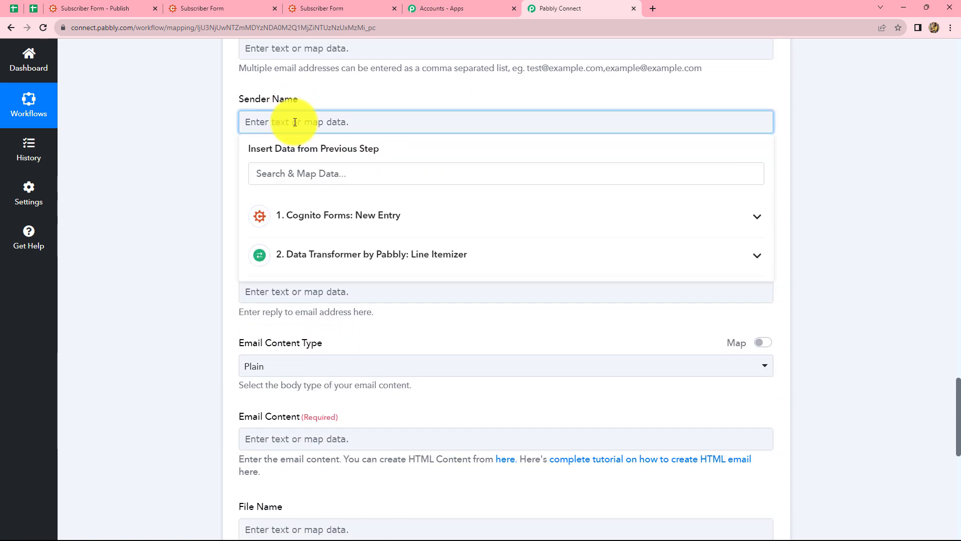
text(Pabbly Connect)
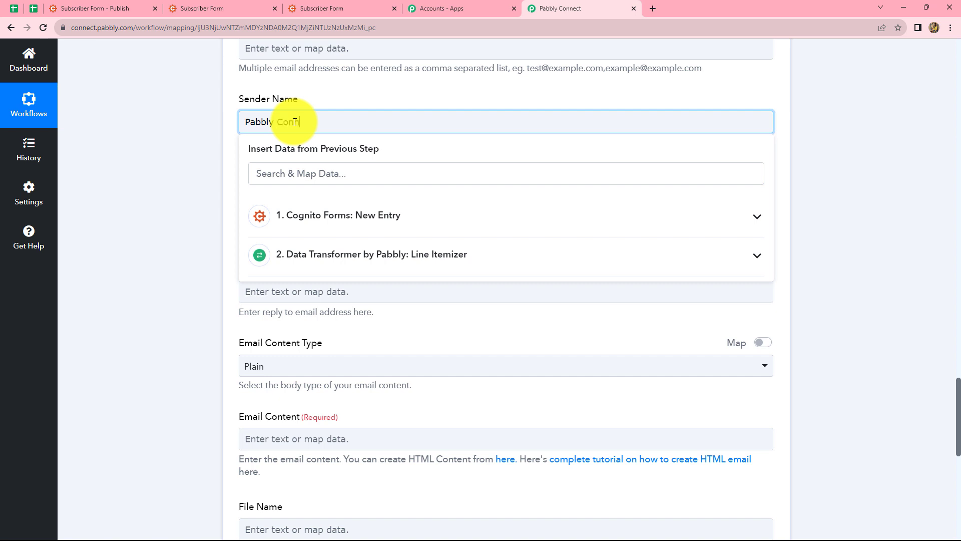
click(794, 180)
- Set the Email Subject to "New Email Attachments"
scroll(536, 268, down, 1)
click(388, 152)
click(378, 157)
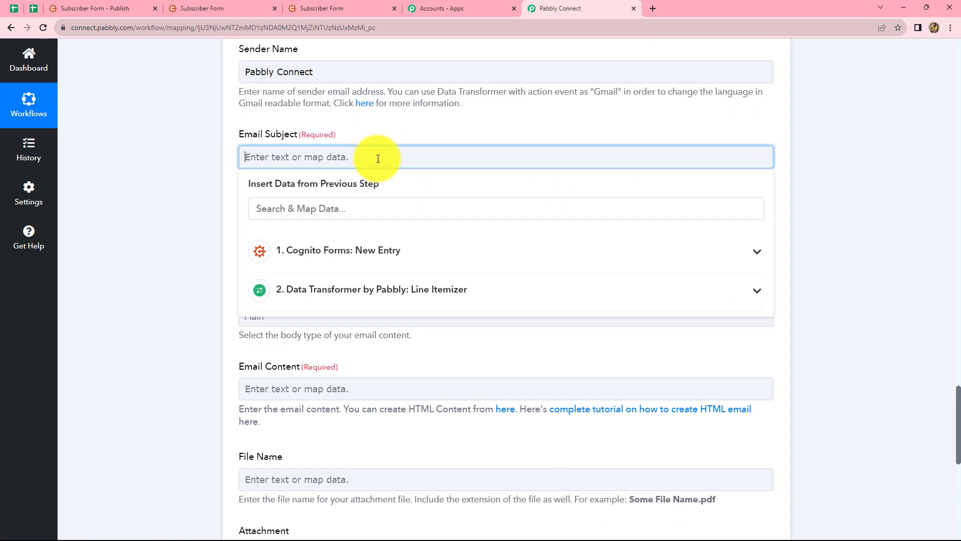
text(New Email Attachments)
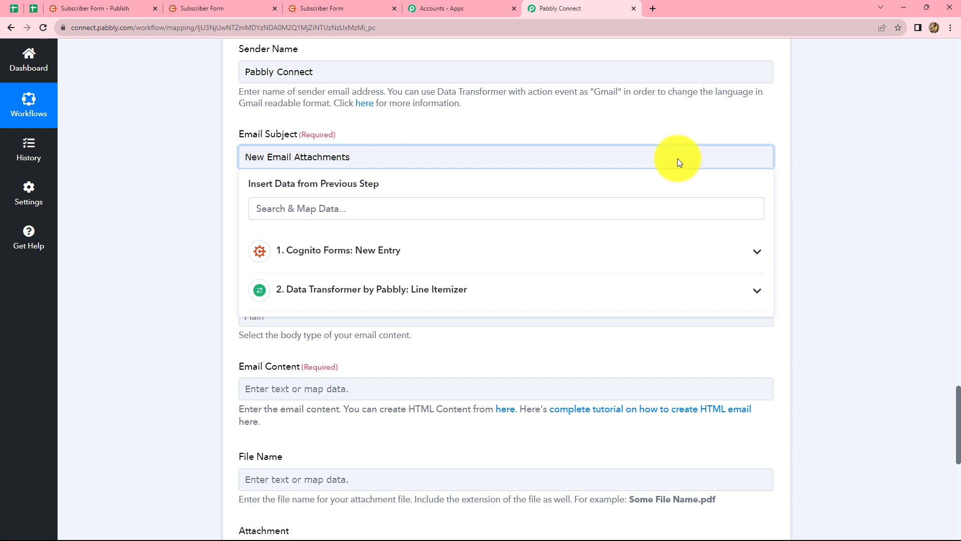
click(844, 155)
- Write the Email Content as "Hello," and "PFA the files." on two lines, a blank line, and "Thank You"
scroll(472, 235, down, 3)
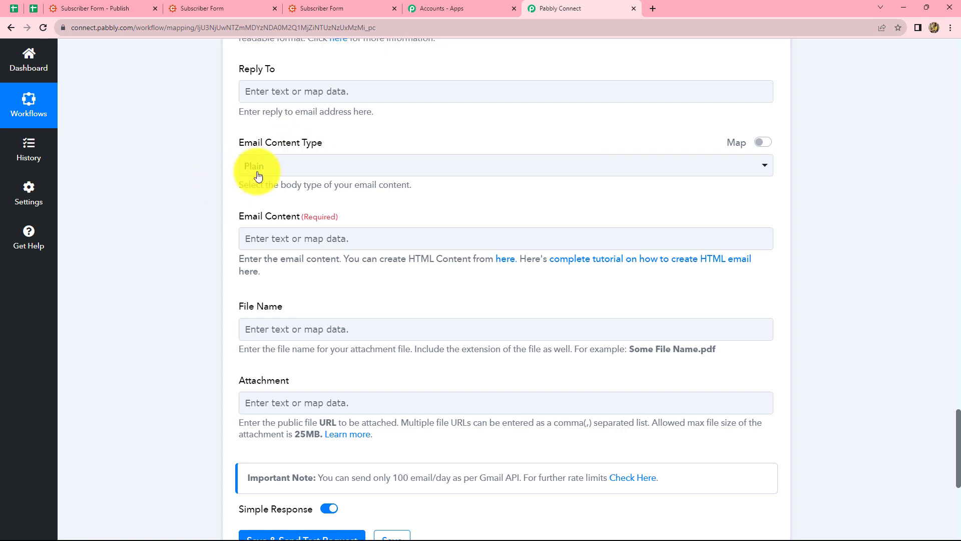
scroll(294, 240, down, 1)
click(299, 195)
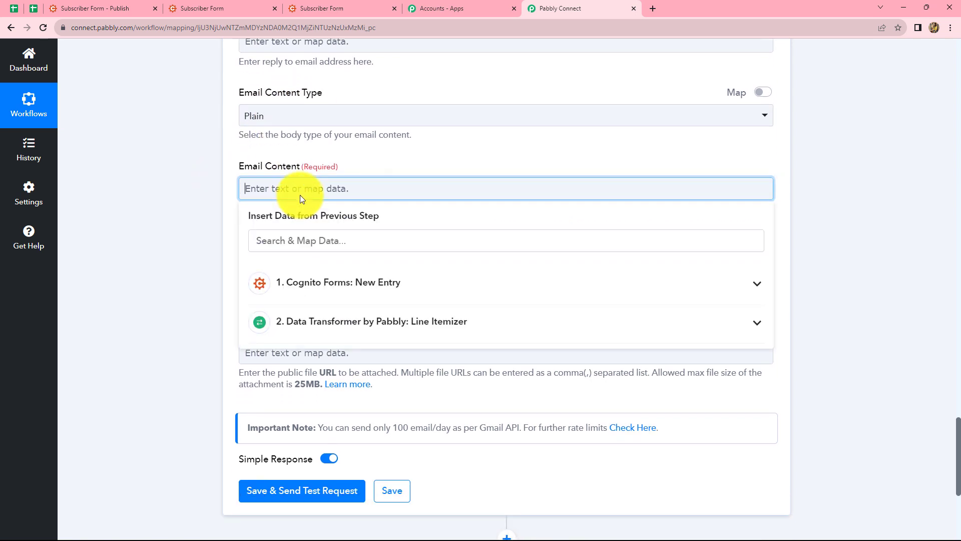
text(Hello,)
key(Return)
text(PFA)
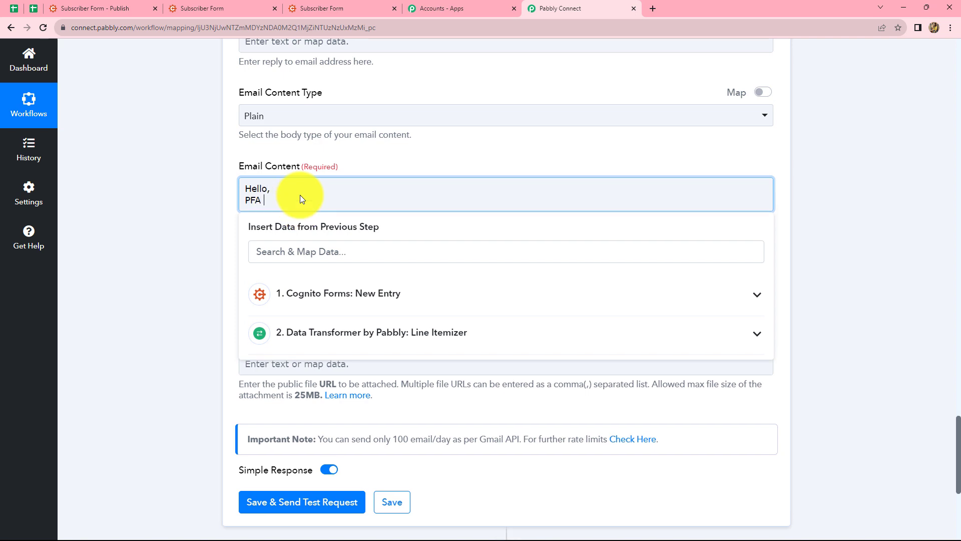
text( the files.)
key(Return)
key(Return)
text(Thank You)
scroll(300, 194, down, 2)
- Map the Line Itemizer's File value, holding the comma-separated file links, to the Attachment of the Gmail message
click(299, 299)
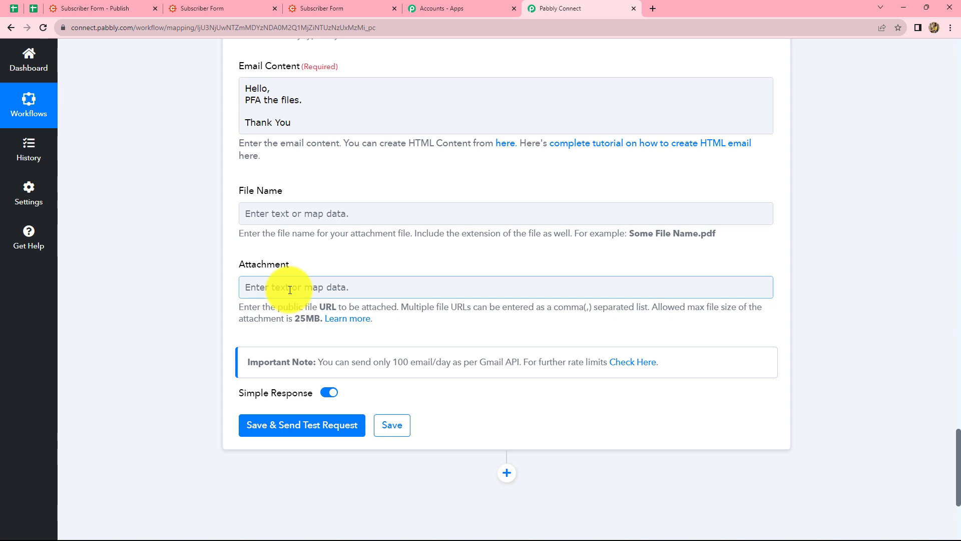
scroll(349, 306, up, 12)
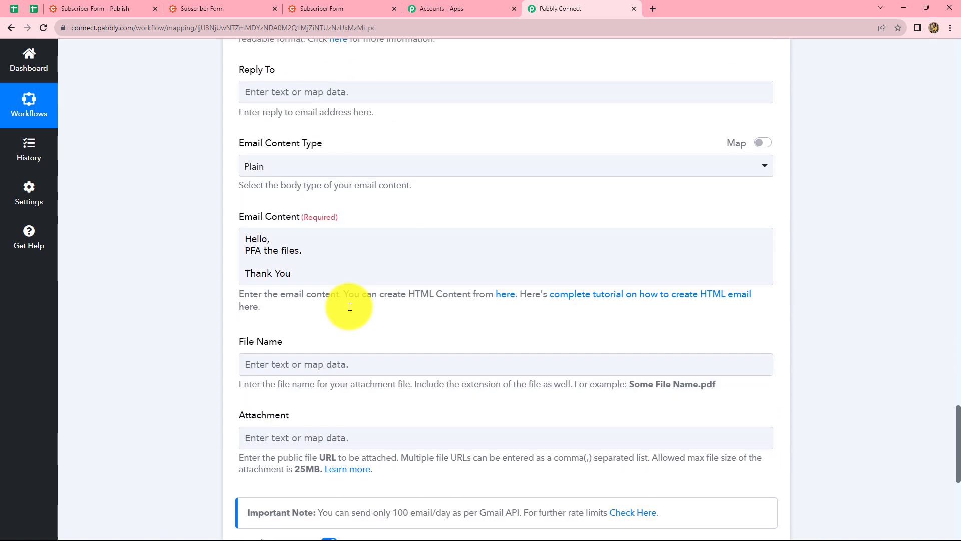
scroll(349, 305, up, 6)
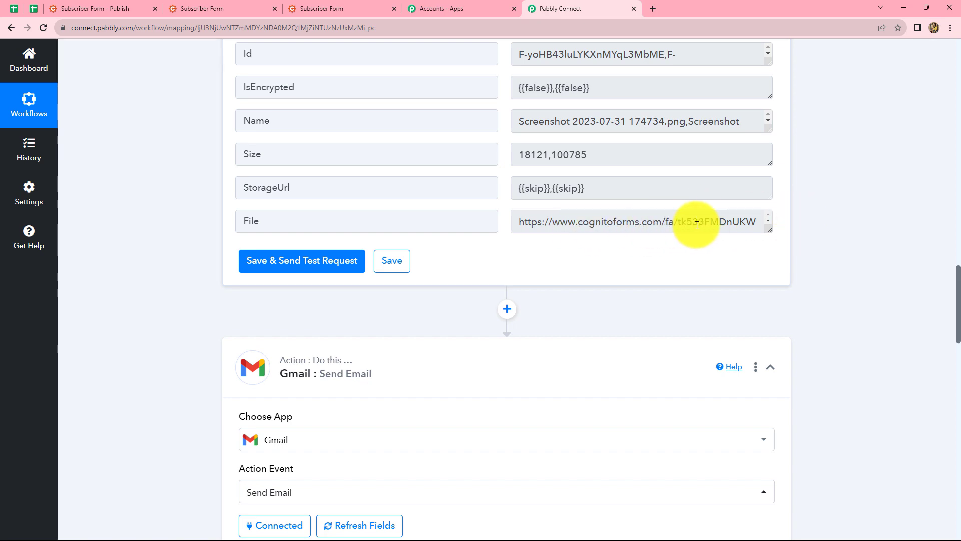
drag(732, 224, 520, 221)
click(782, 225)
scroll(780, 224, down, 20)
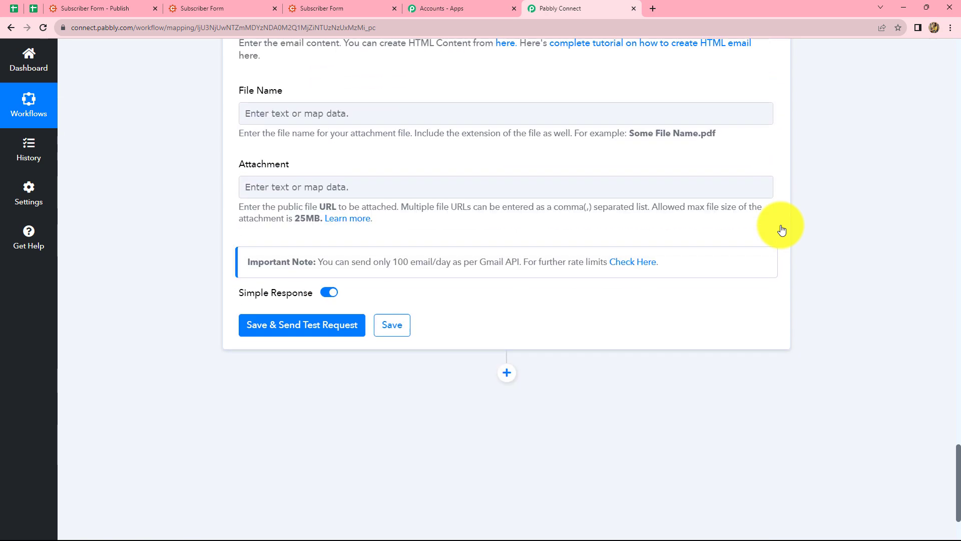
click(316, 185)
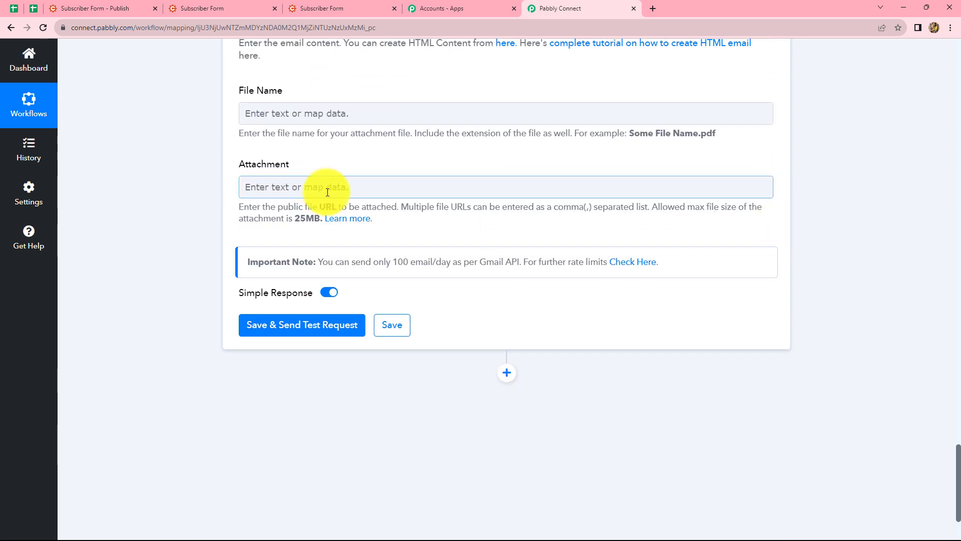
click(338, 187)
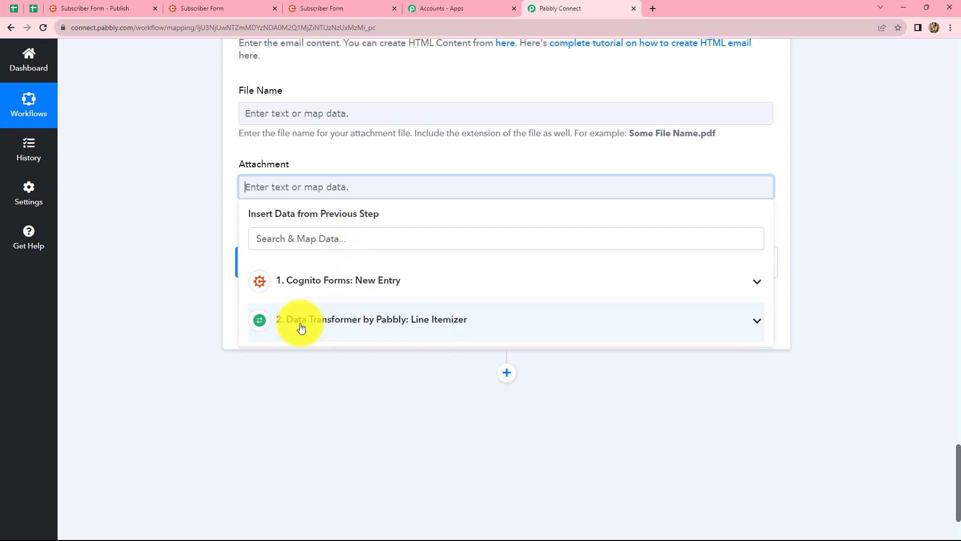
click(379, 326)
scroll(441, 411, down, 2)
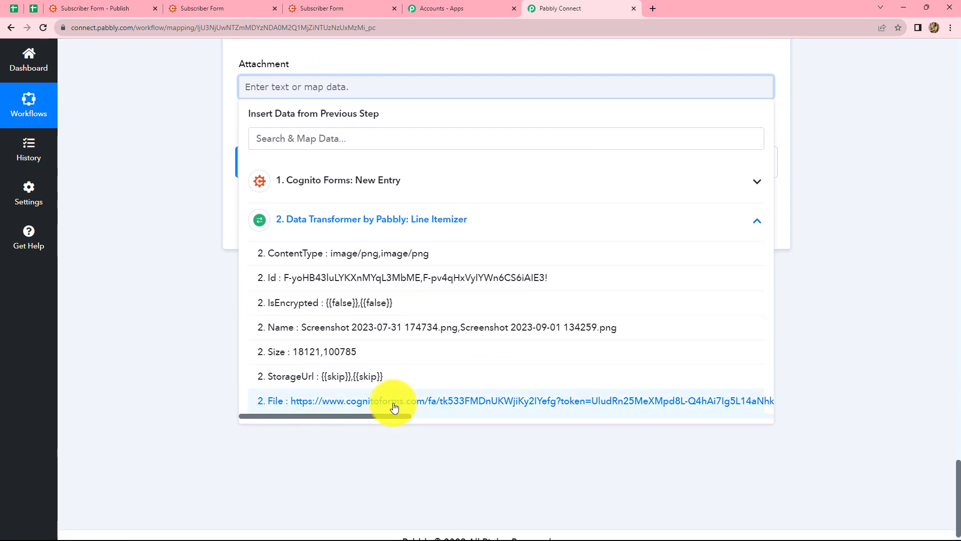
click(532, 401)
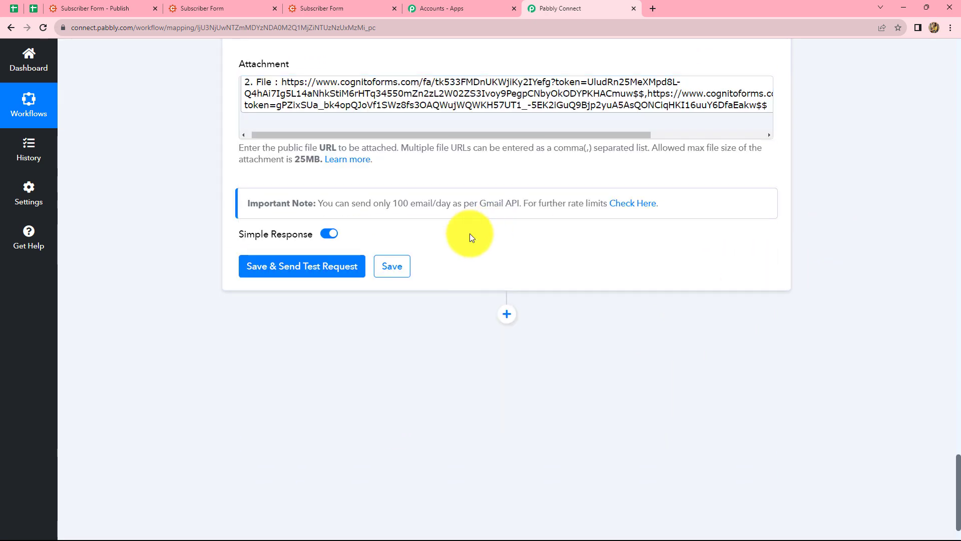
scroll(332, 186, up, 2)
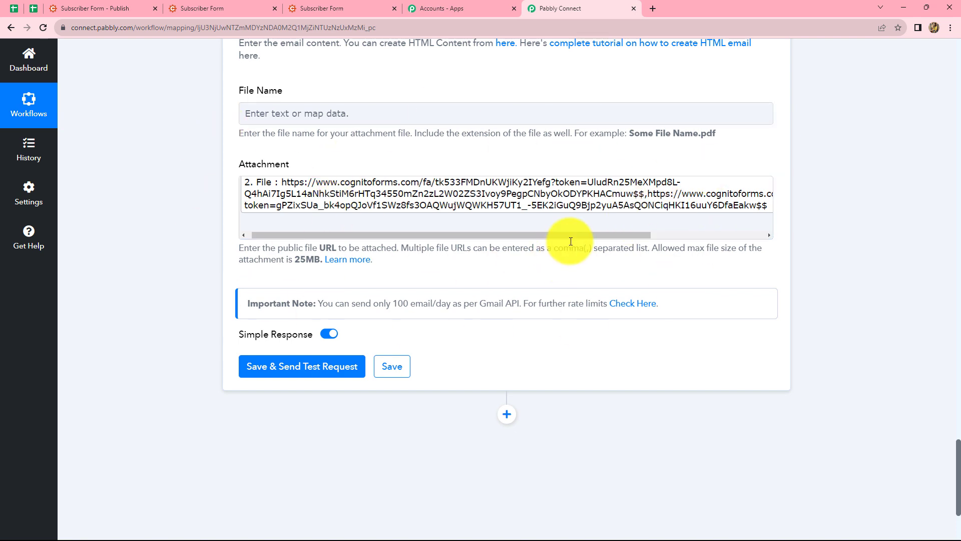
- Save the Gmail Send Email action with a test request and check the Response Result Status it returns
click(546, 237)
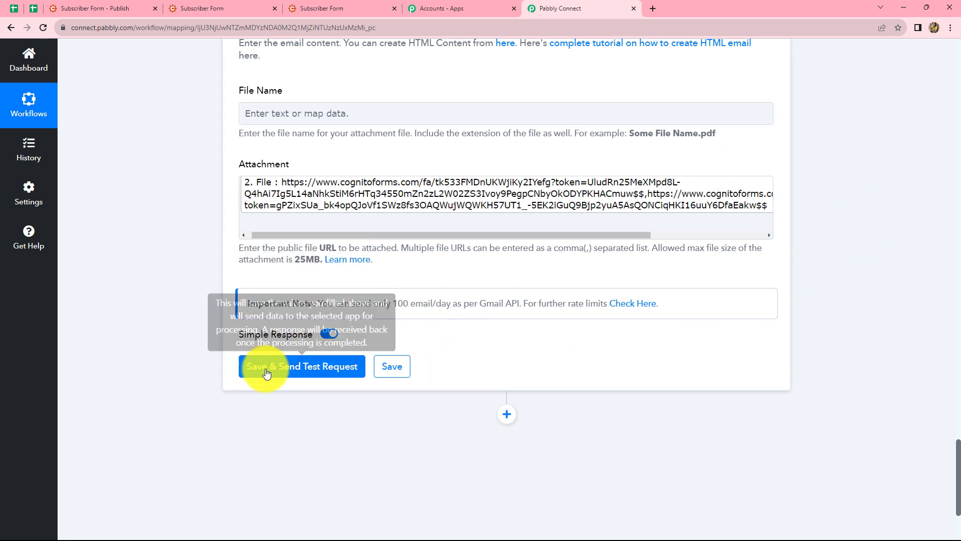
click(284, 370)
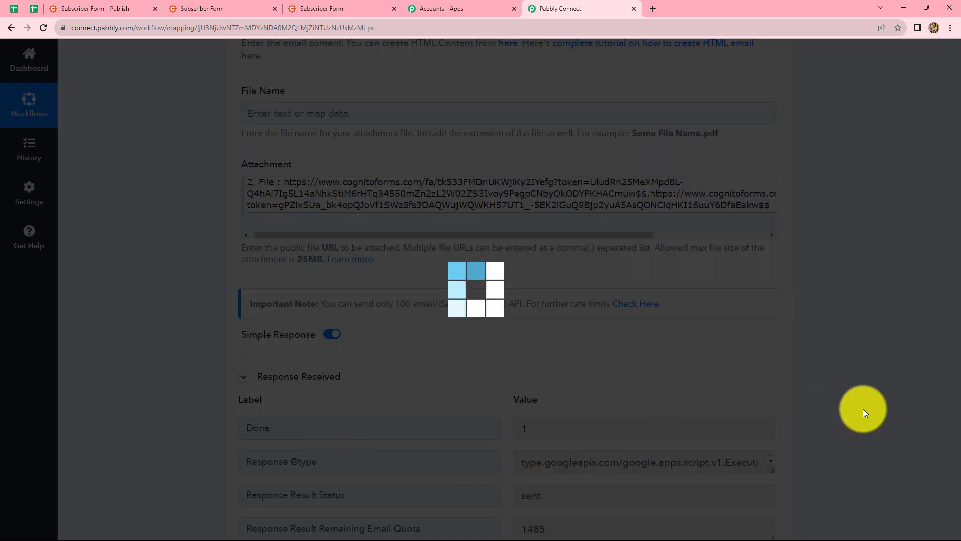
scroll(509, 395, down, 4)
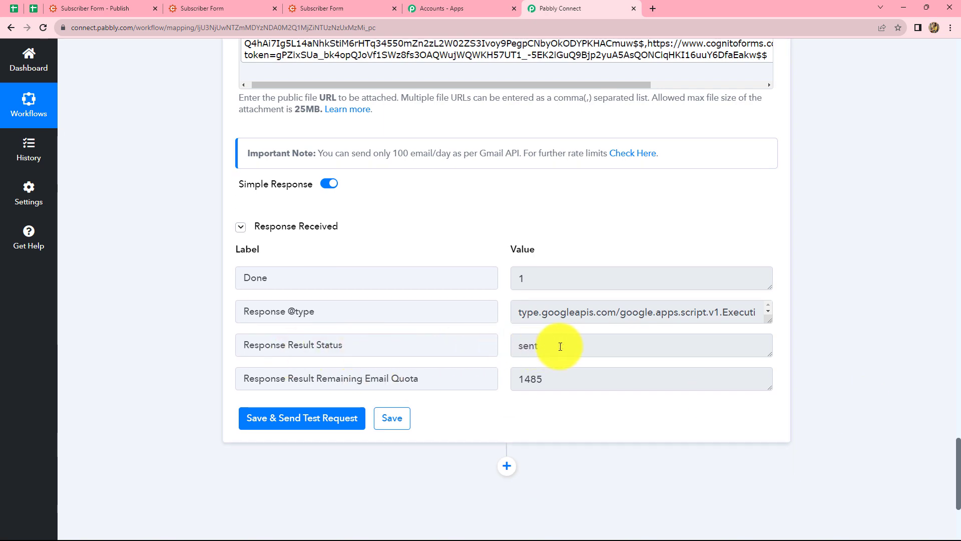
drag(543, 345, 511, 346)
click(912, 397)
scroll(913, 398, down, 2)
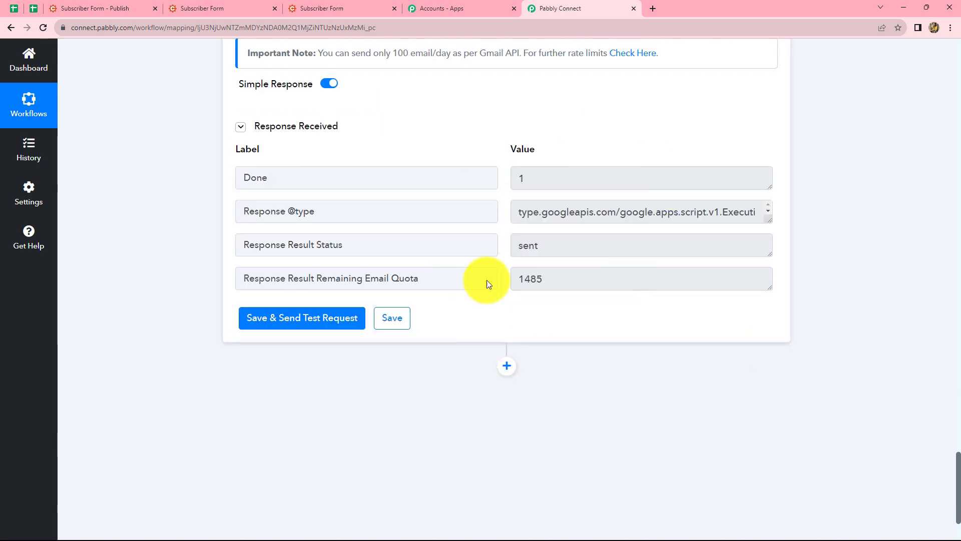
- Check the Gmail action's recipient address, inspect the "New Email Attachments" message and its attachments in that Gmail inbox, and return to Pabbly Connect
scroll(784, 387, up, 10)
scroll(780, 385, up, 15)
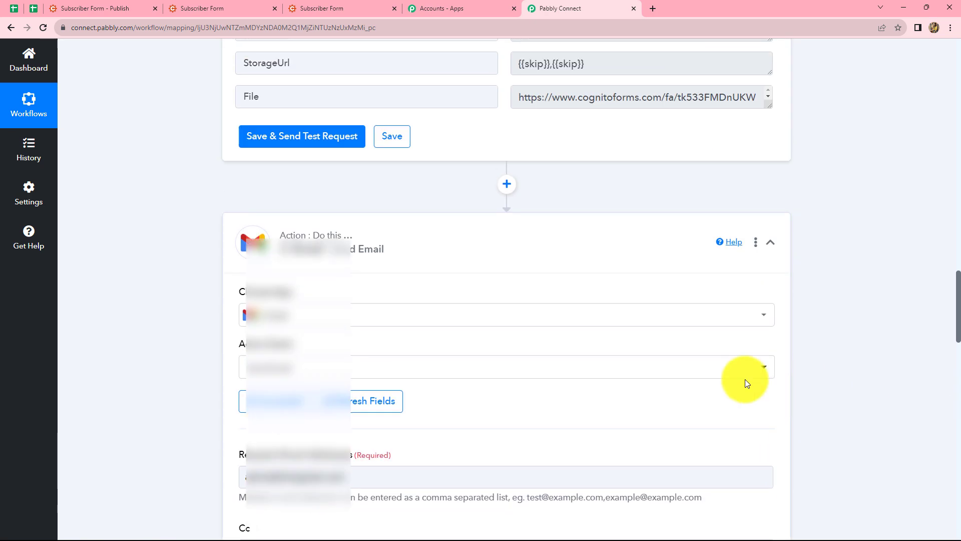
scroll(392, 468, down, 3)
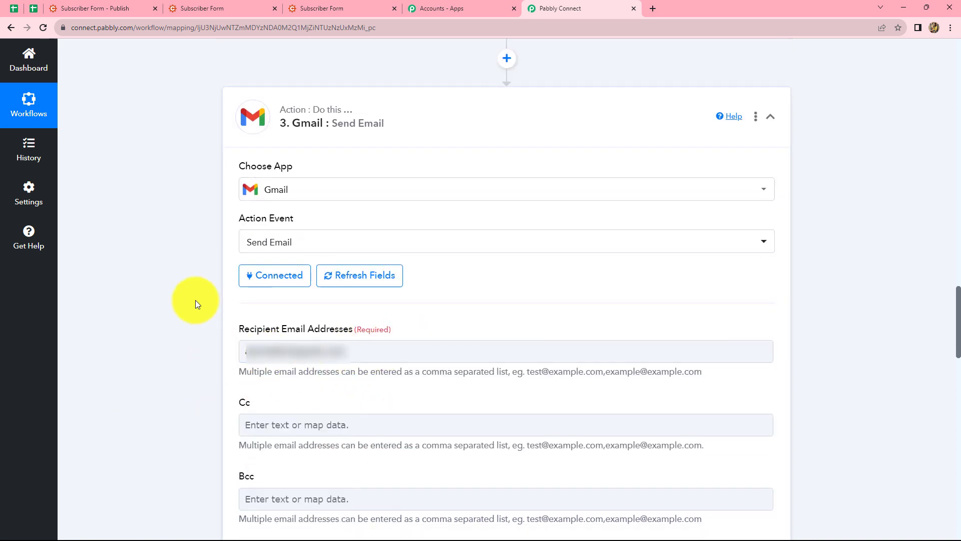
click(253, 348)
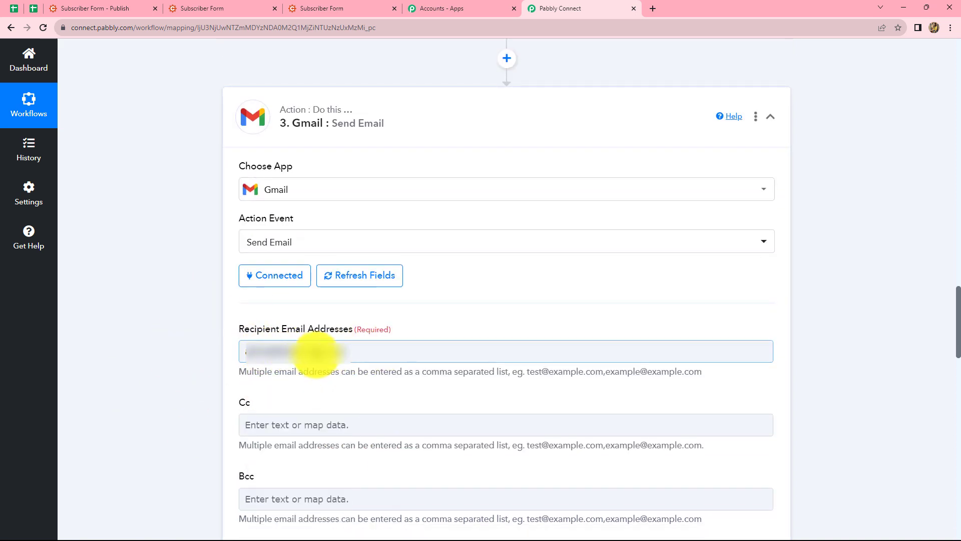
key(alt+Tab)
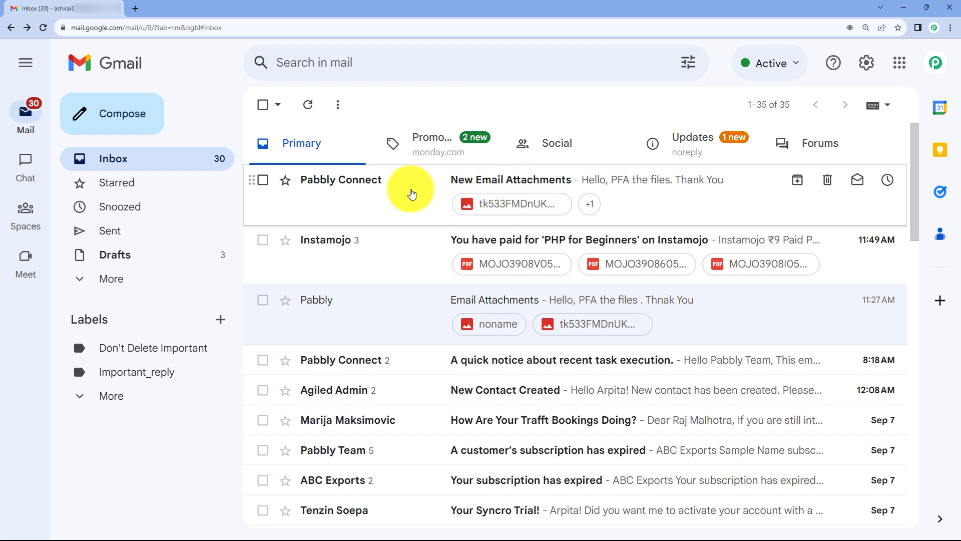
click(412, 194)
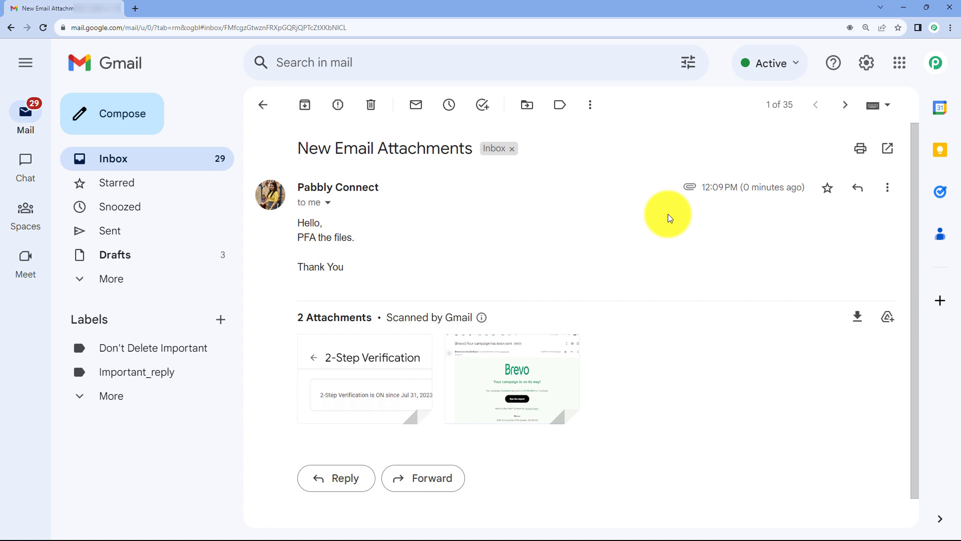
click(904, 7)
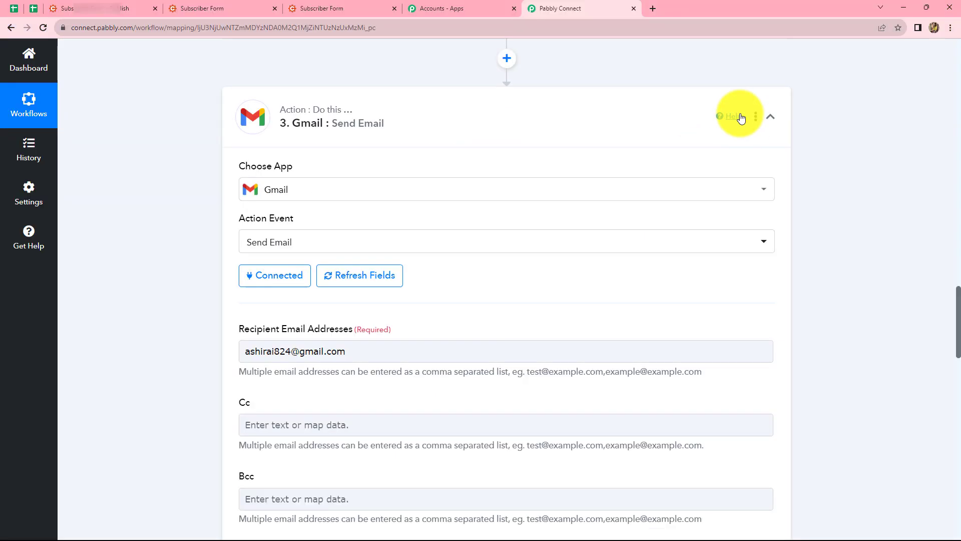